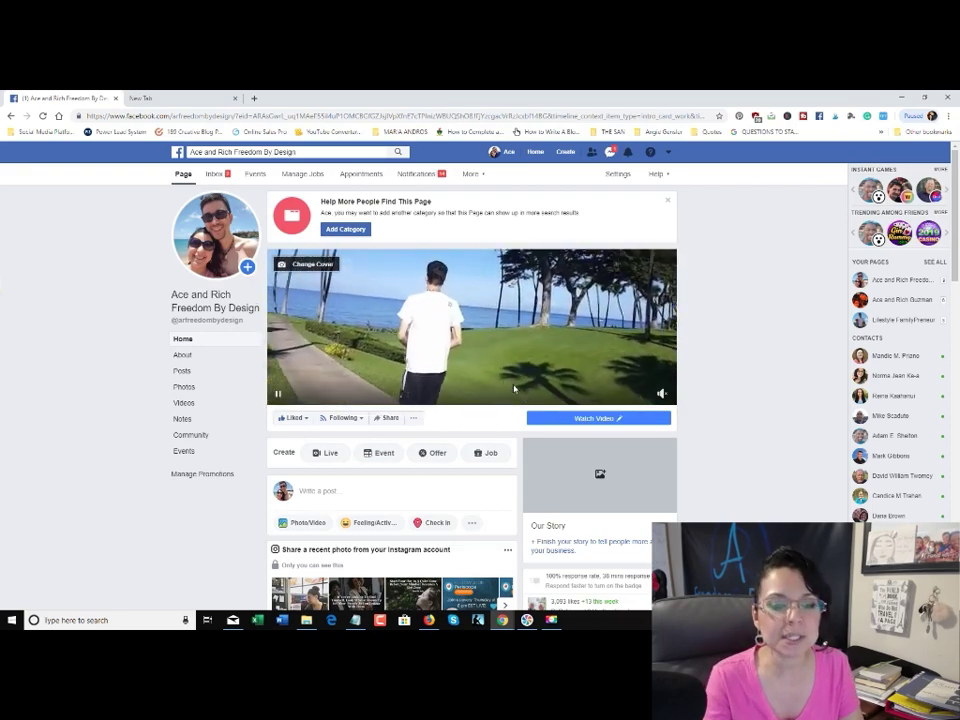
Step: Create a page post with image 3 from the desktop folder of Facebook business page images and the text "This is test."
scroll(424, 336, "down", 4)
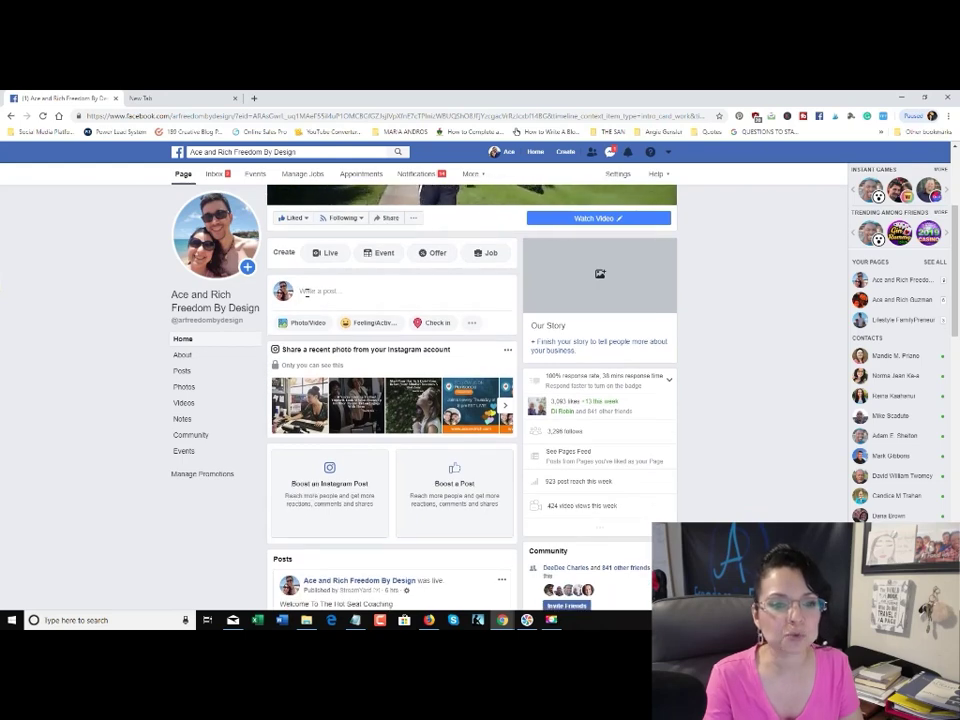
left_click(310, 294)
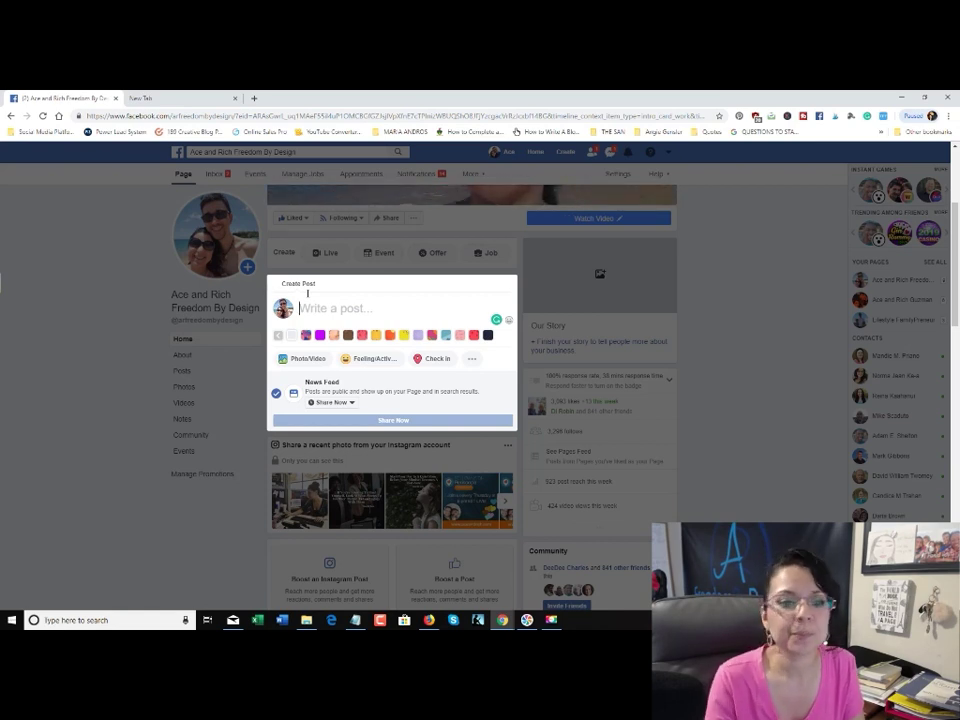
left_click(302, 362)
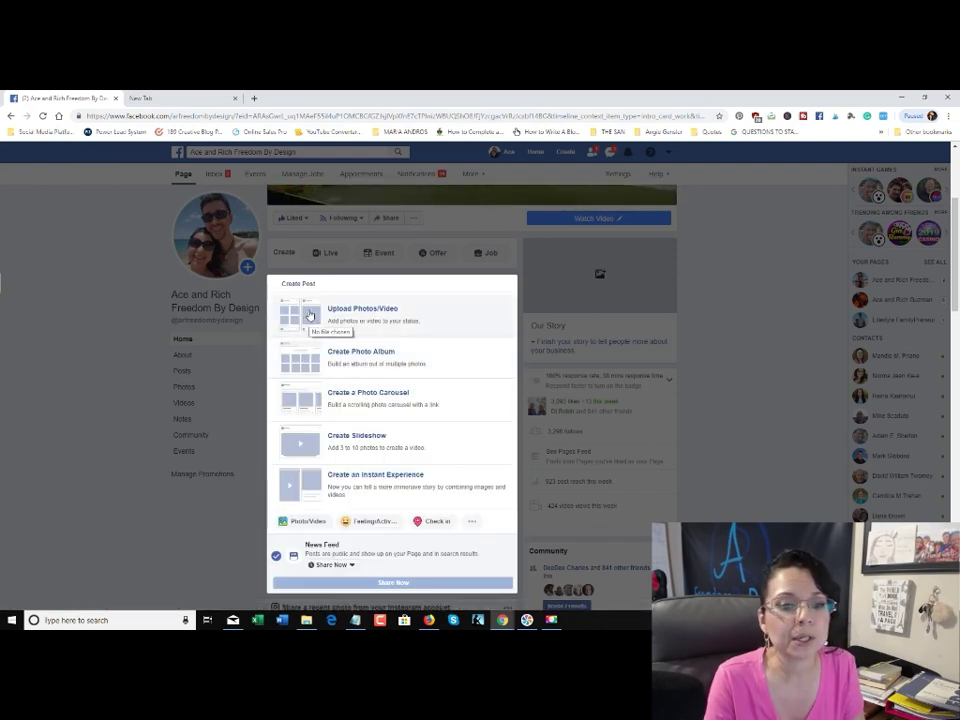
left_click(310, 316)
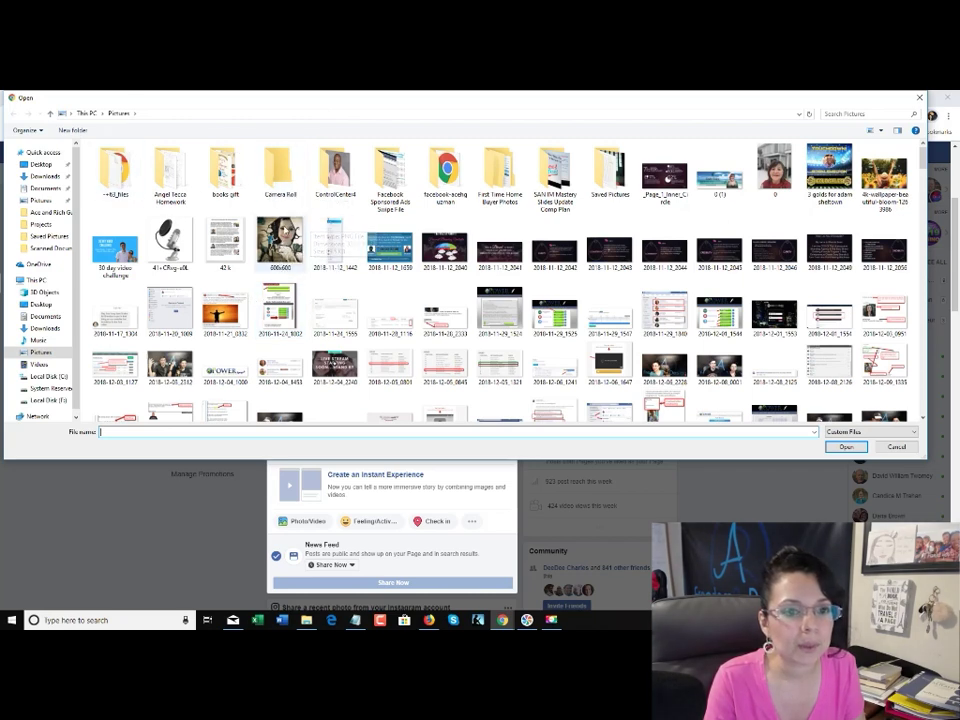
left_click(43, 152)
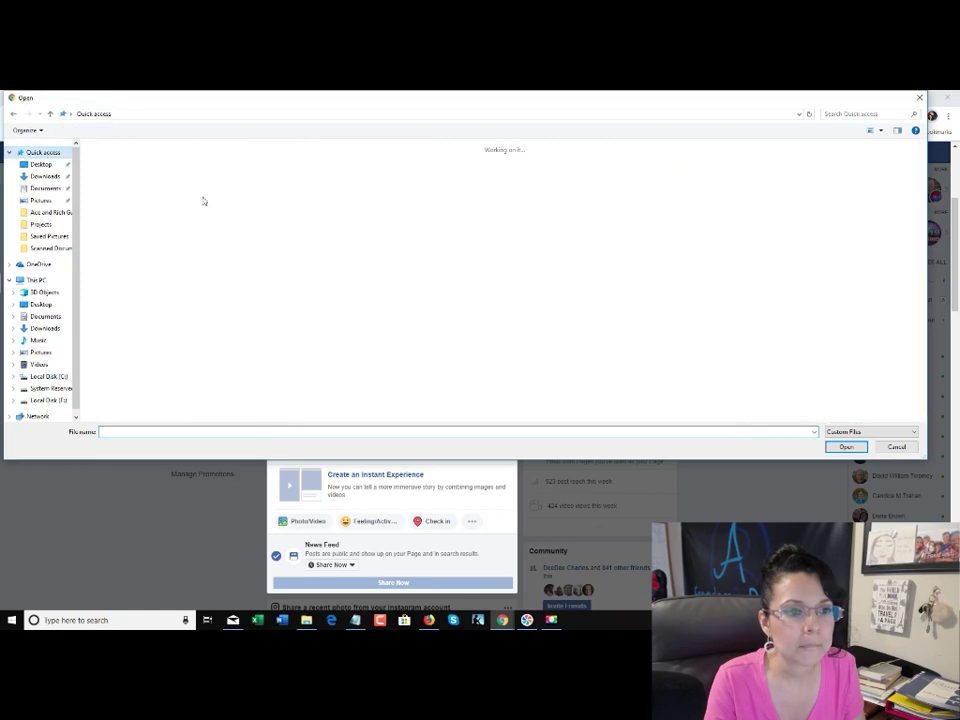
left_click(346, 197)
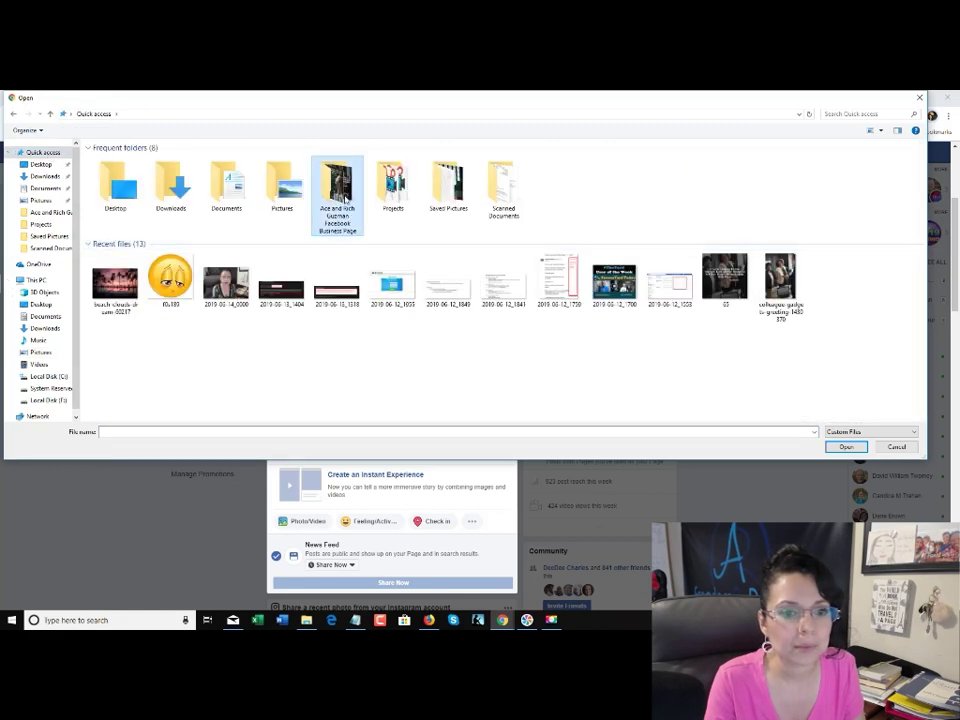
double_click(344, 202)
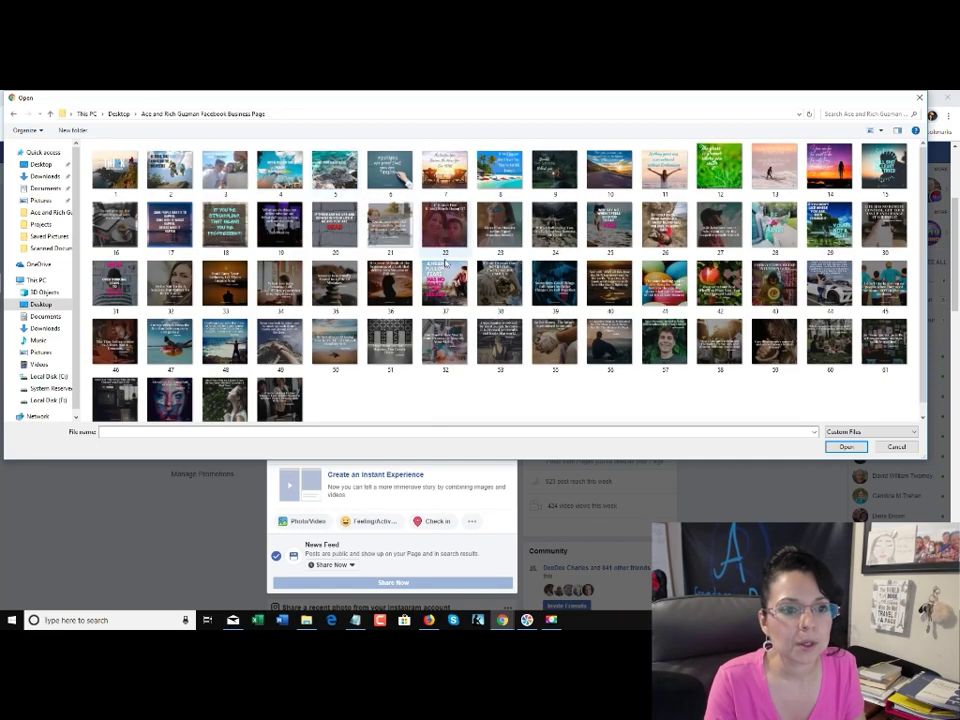
left_click(224, 178)
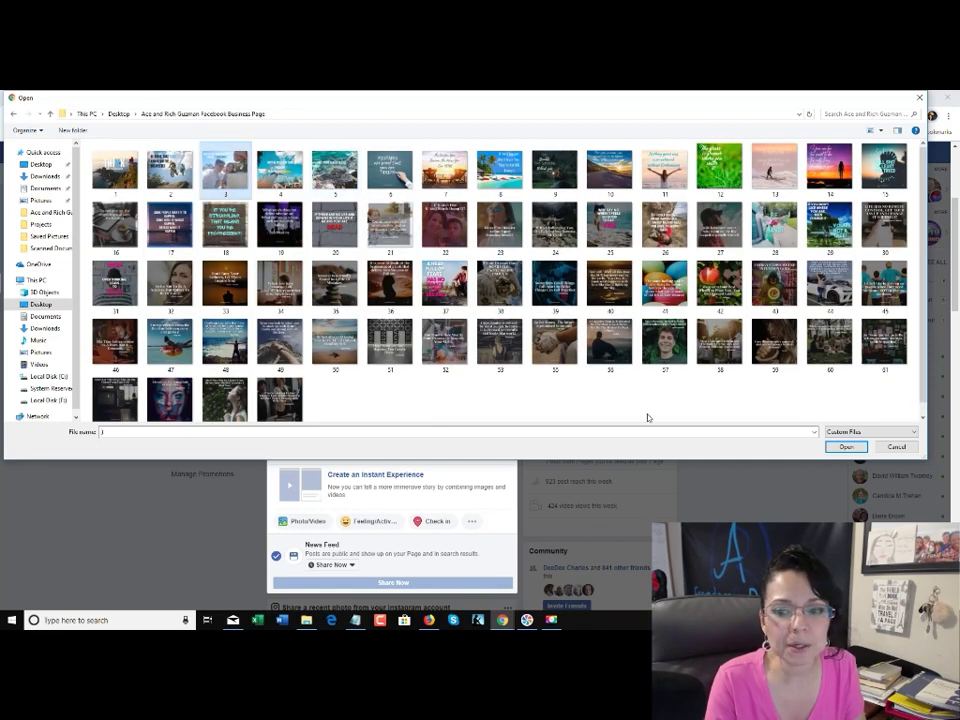
left_click(845, 447)
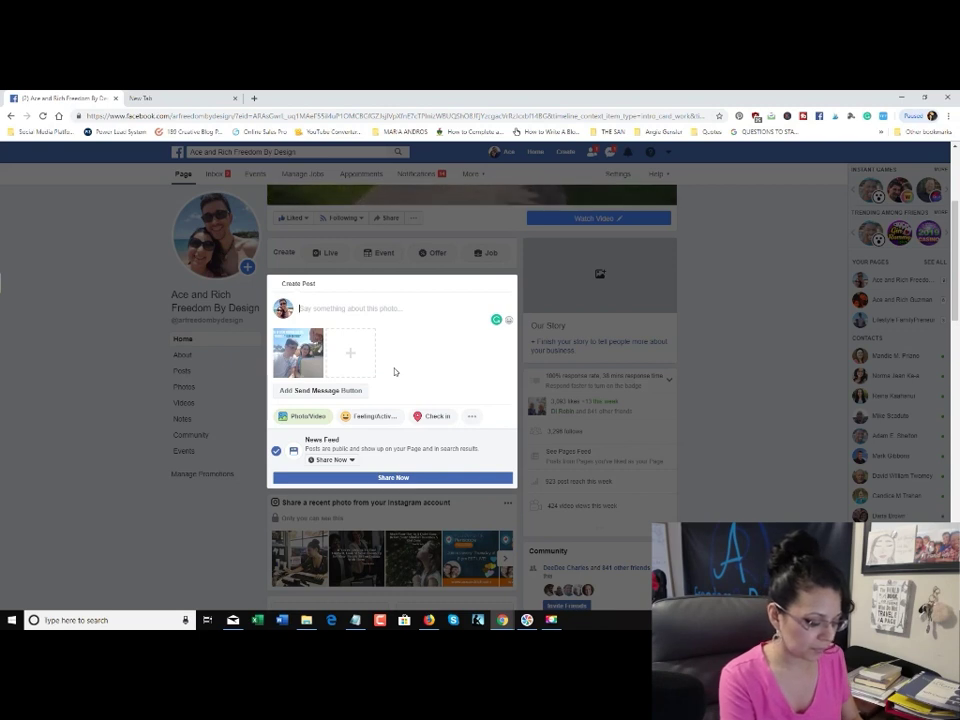
type("This is test.")
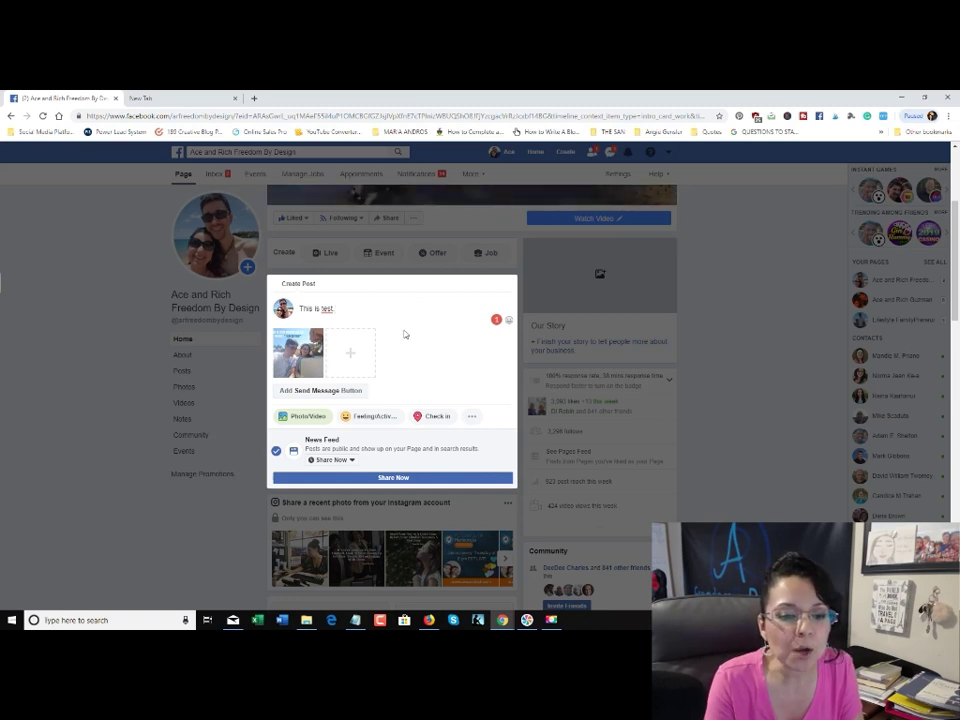
Step: Schedule the page post for publication on 6/15/2019 at 7:00 AM instead of sharing it immediately
left_click(352, 462)
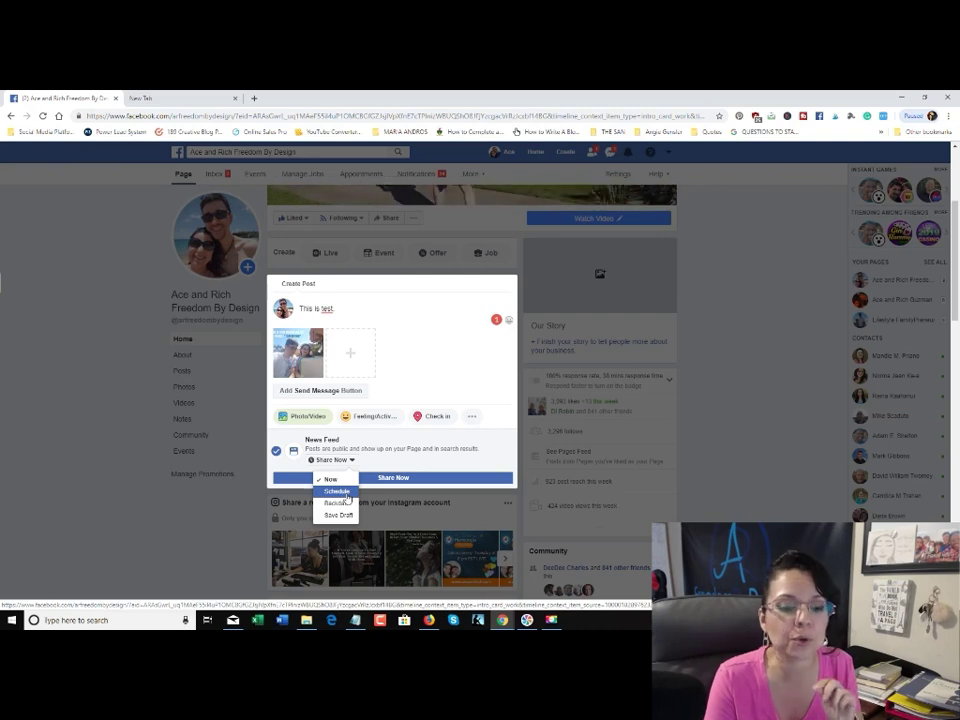
left_click(347, 497)
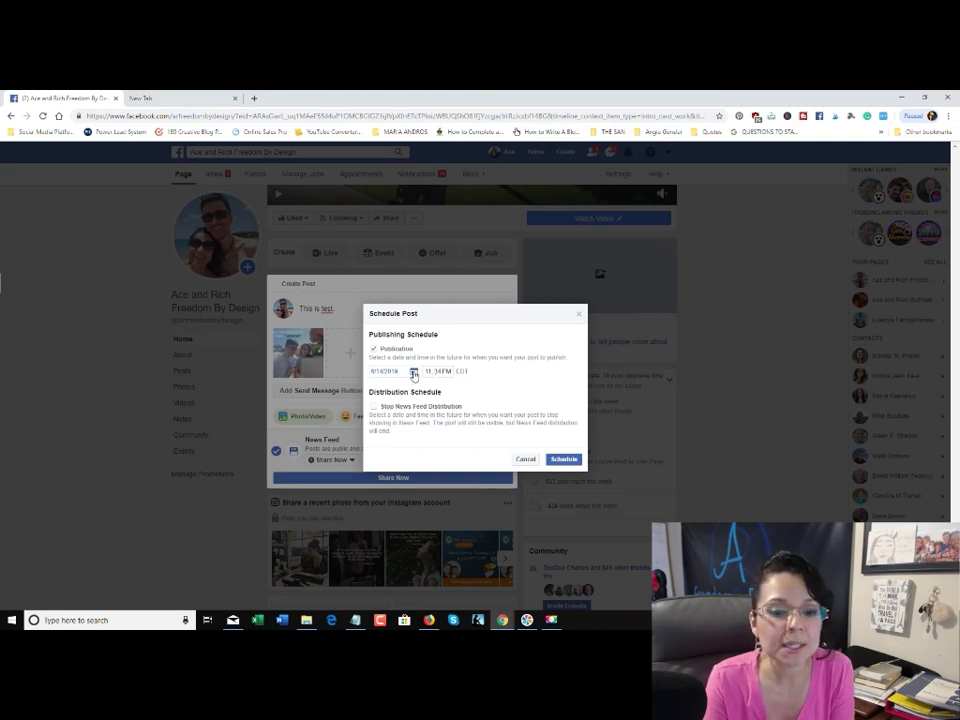
left_click(414, 372)
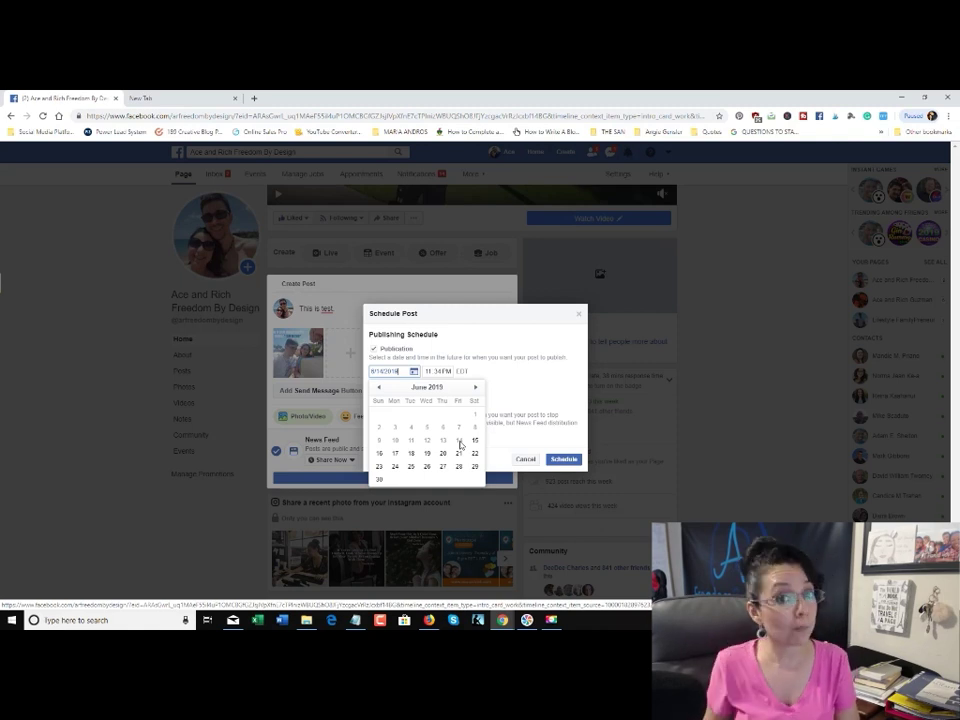
left_click(475, 440)
left_click(429, 371)
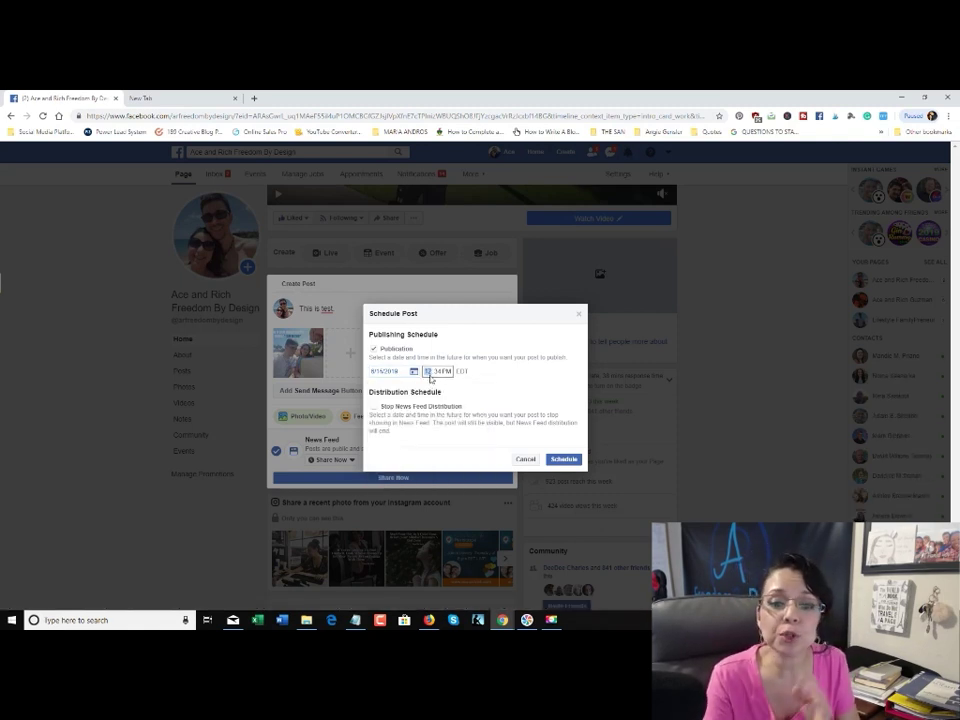
type("12")
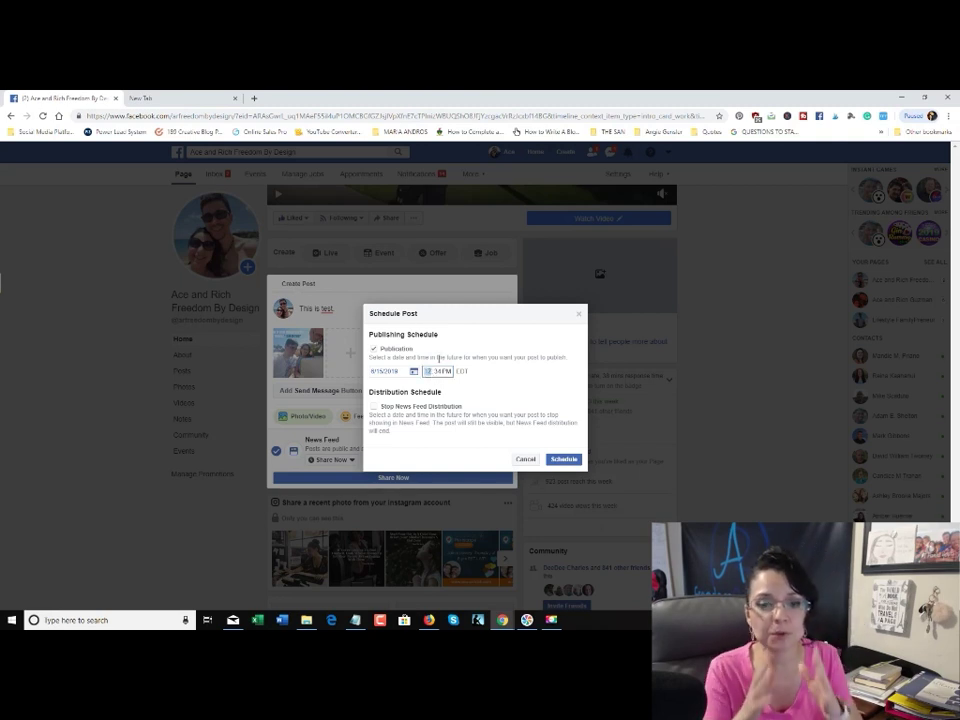
left_click(440, 371)
type("7:")
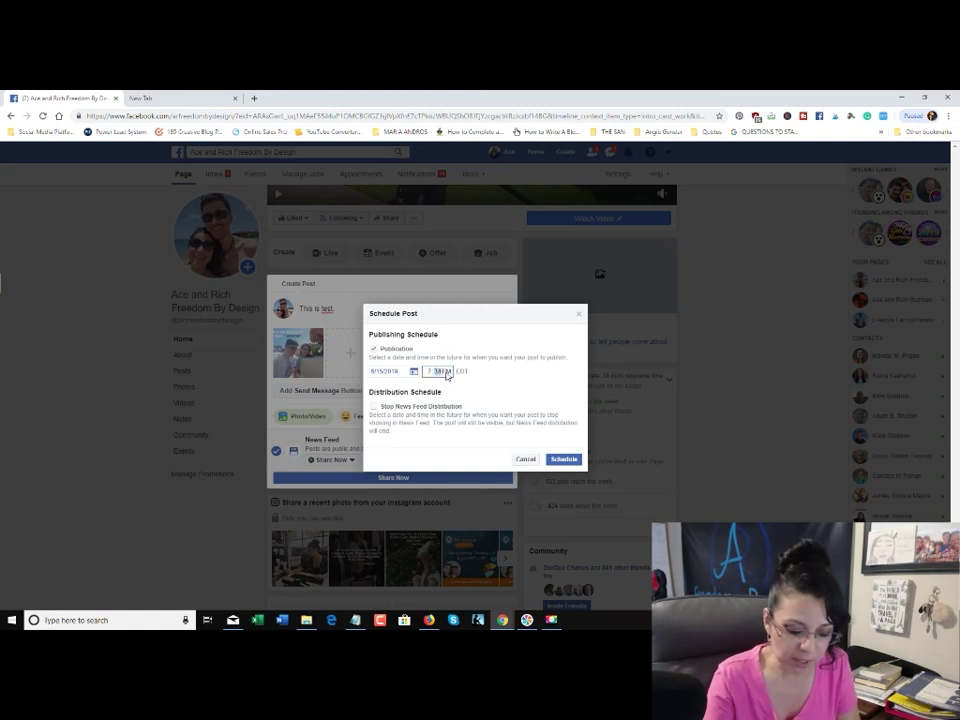
type("00")
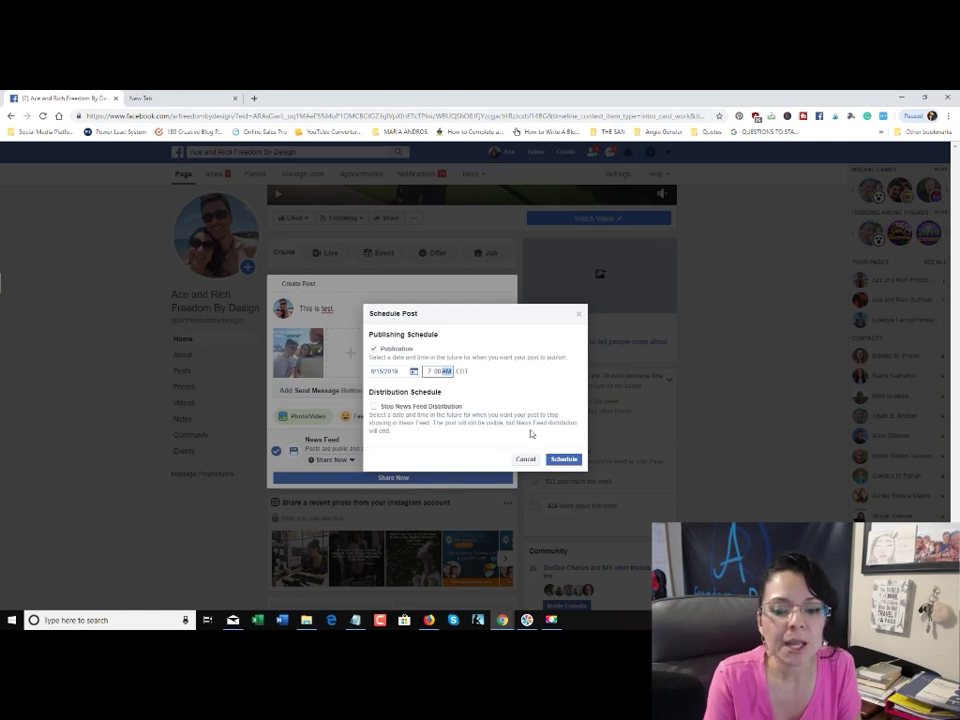
left_click(566, 459)
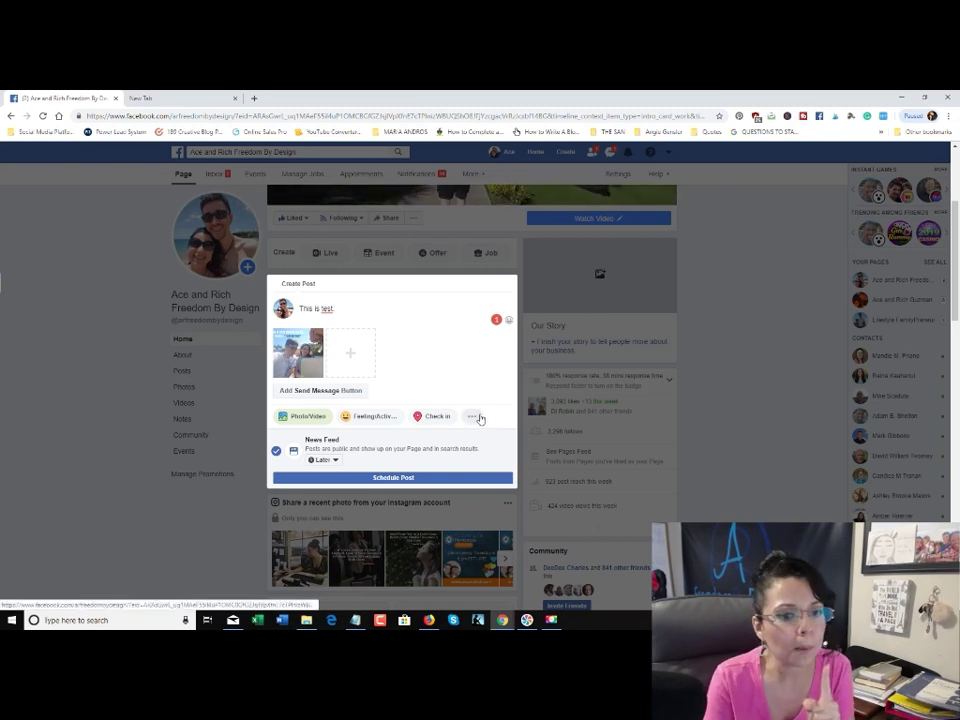
left_click(393, 479)
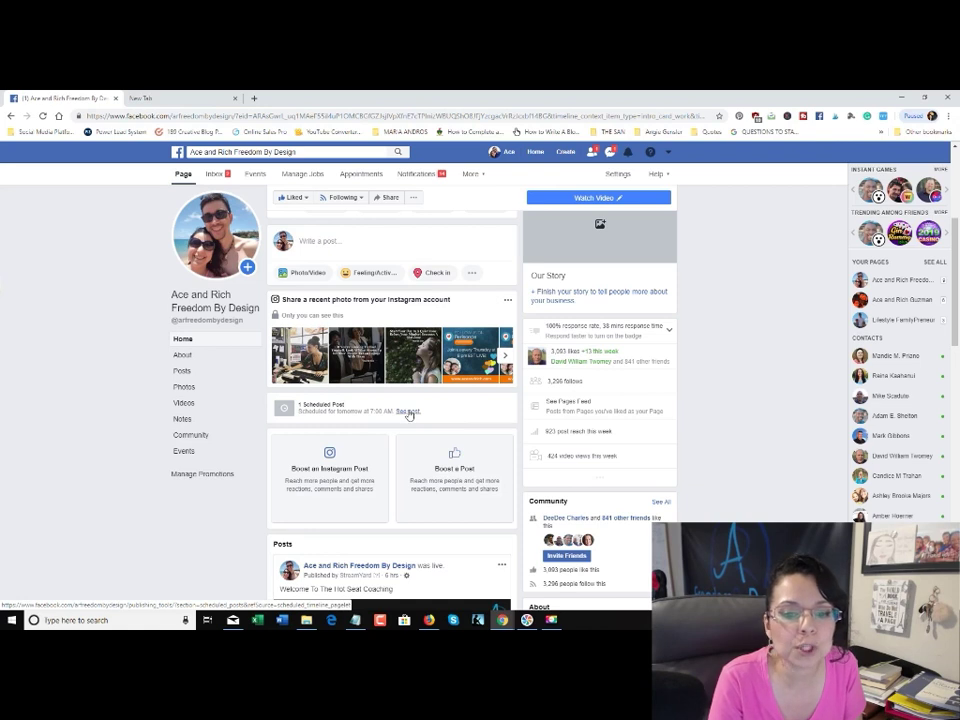
Step: Open the scheduled post "This is test." from the page's scheduled posts and bring it up on its own page
left_click(408, 412)
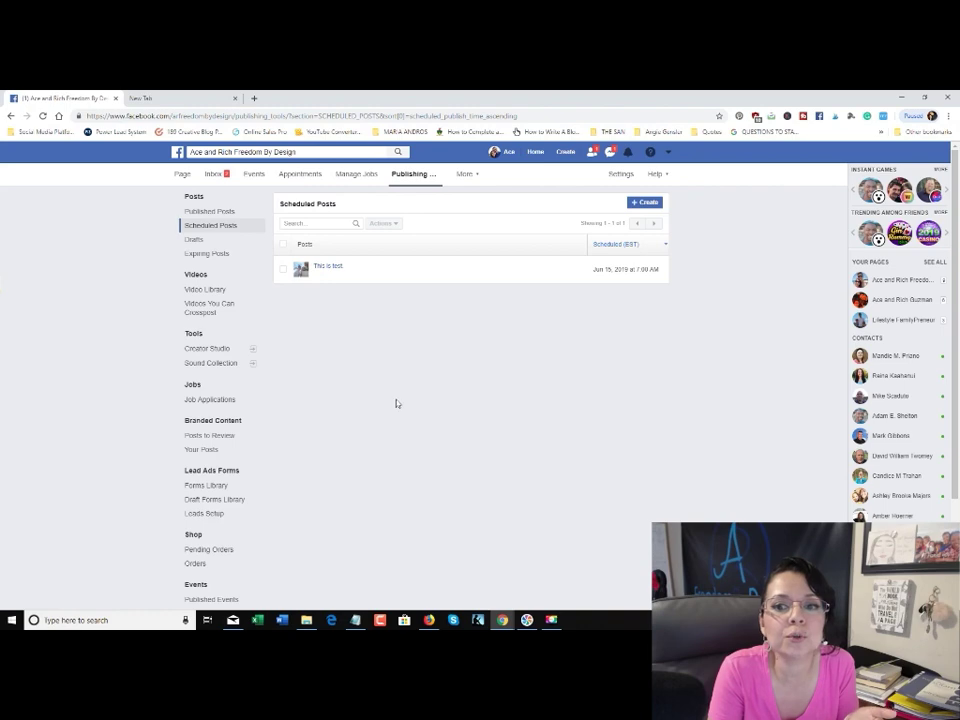
left_click(335, 268)
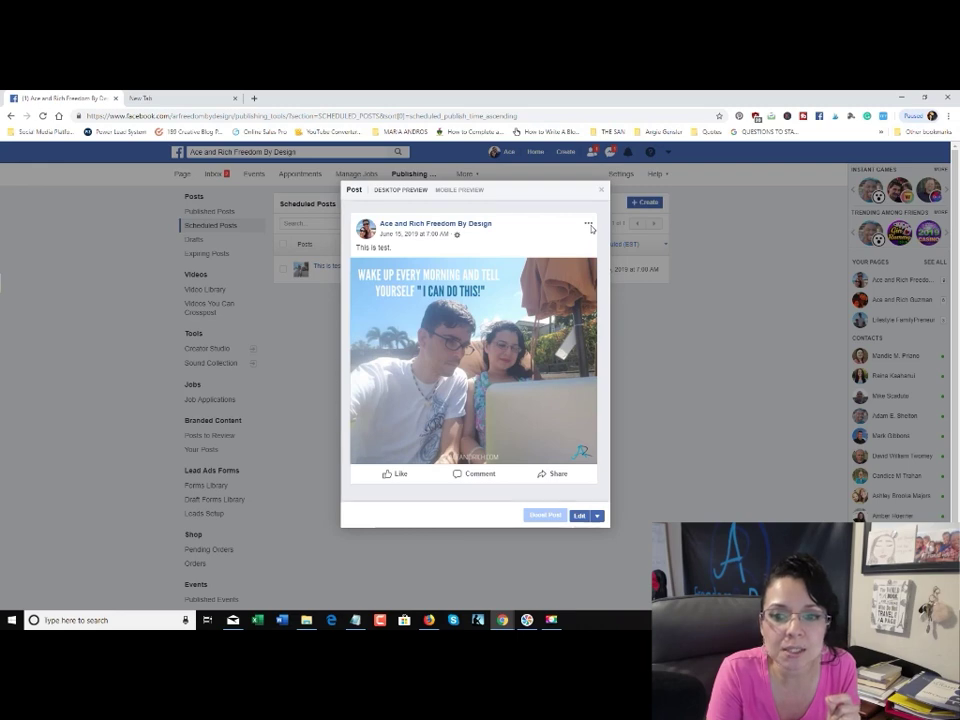
left_click(591, 229)
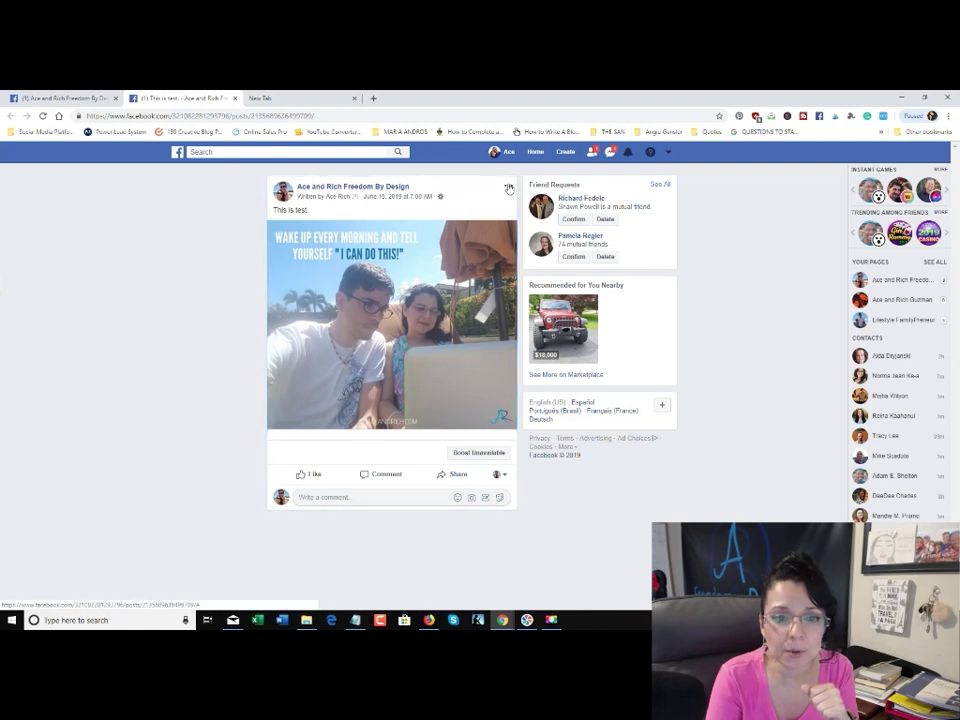
Step: Edit the scheduled post's text, retyping its last word as "test.", and save the edit
left_click(509, 188)
left_click(490, 218)
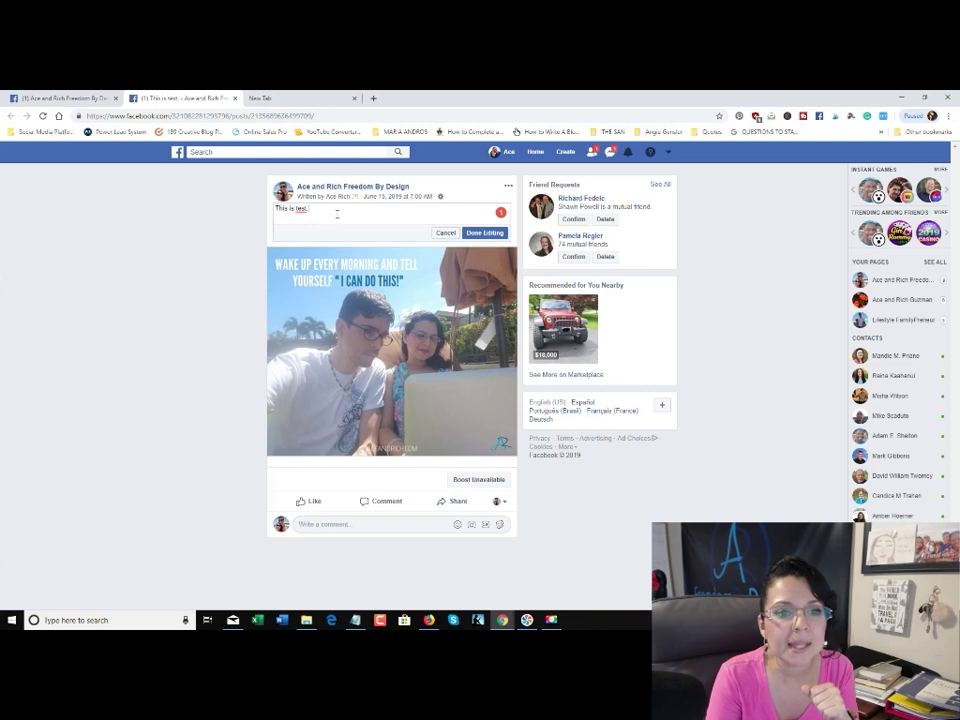
key("BackSpace")
key("BackSpace")
key("BackSpace")
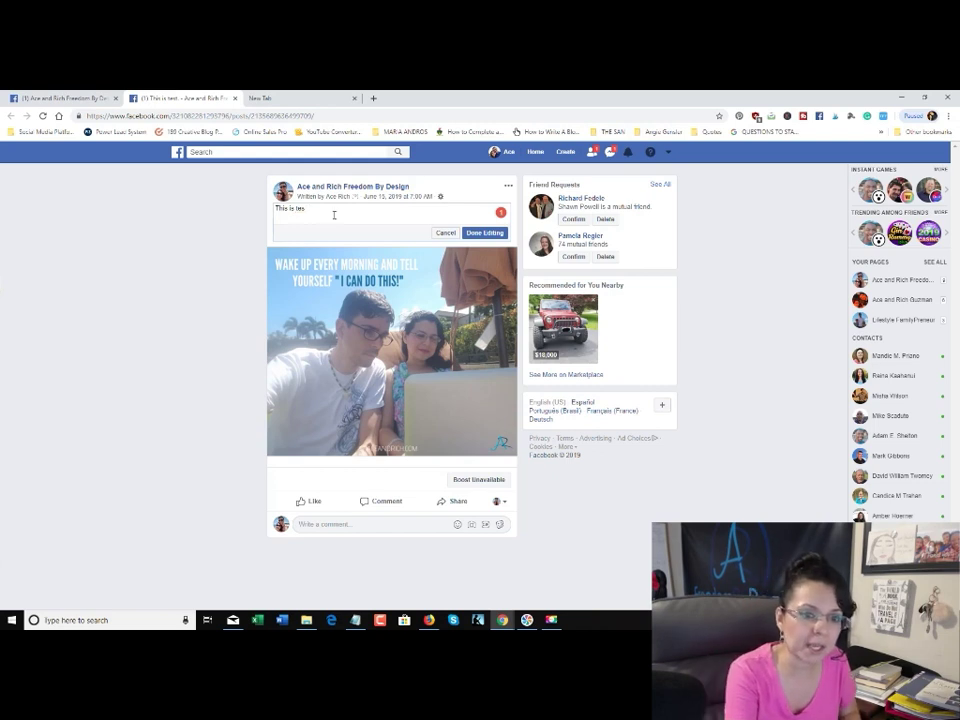
type("t")
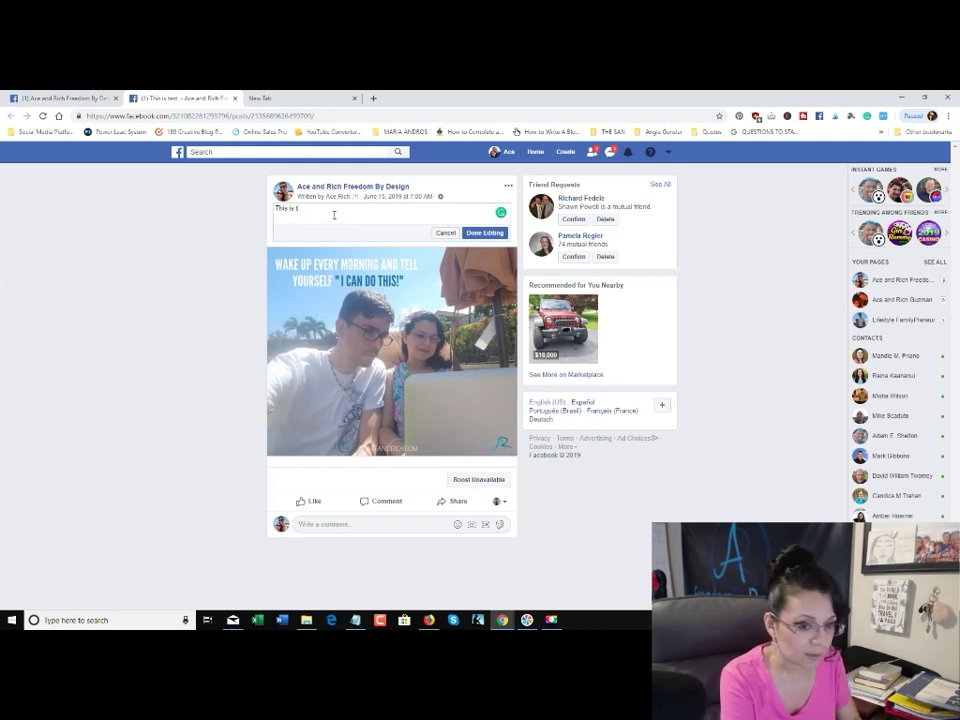
type("est.")
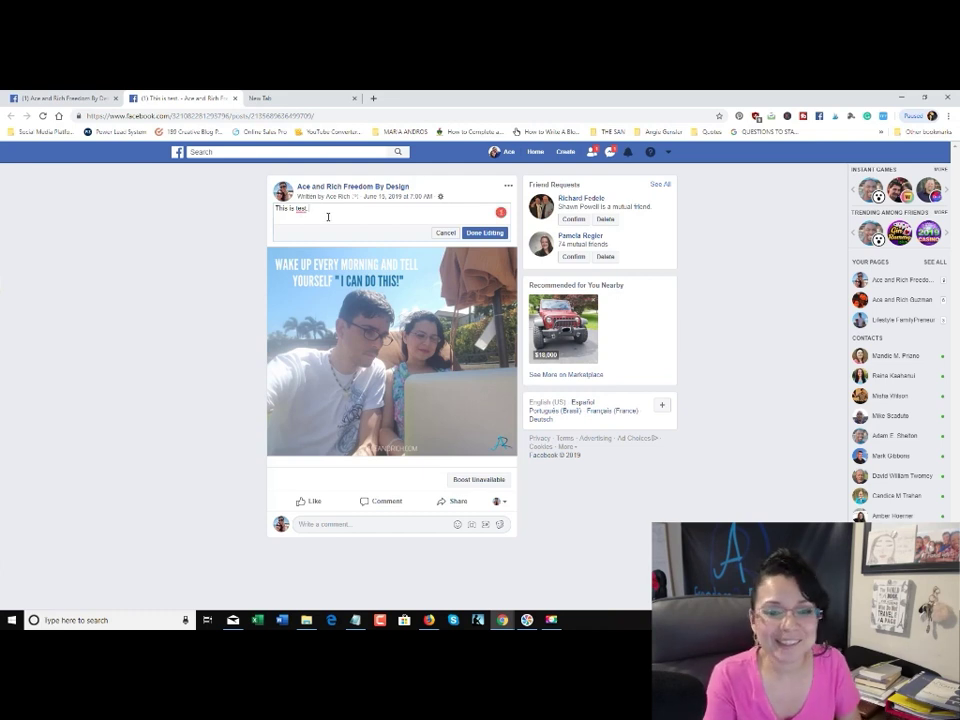
left_click(490, 233)
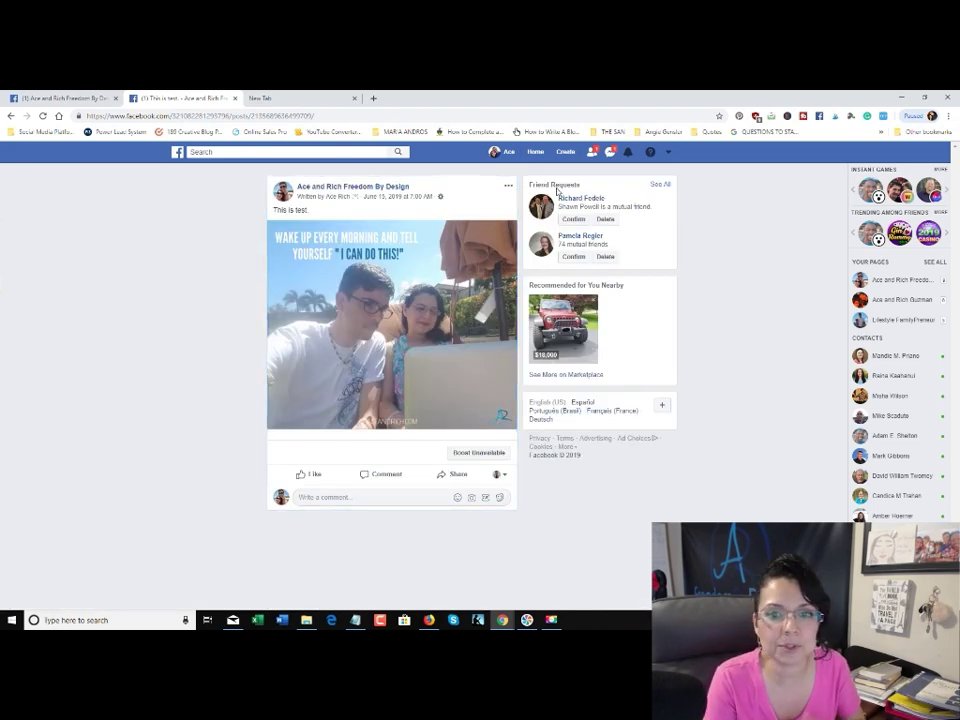
Step: Return to the news feed and open the Wake Up and Prosper group from the expanded shortcuts
left_click(382, 189)
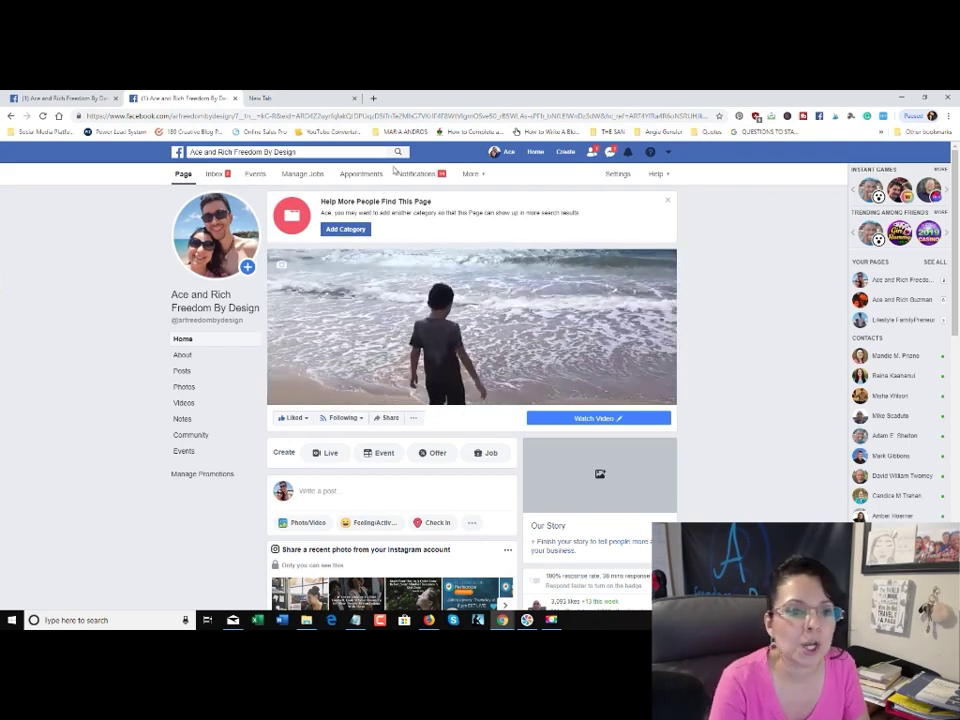
left_click(534, 152)
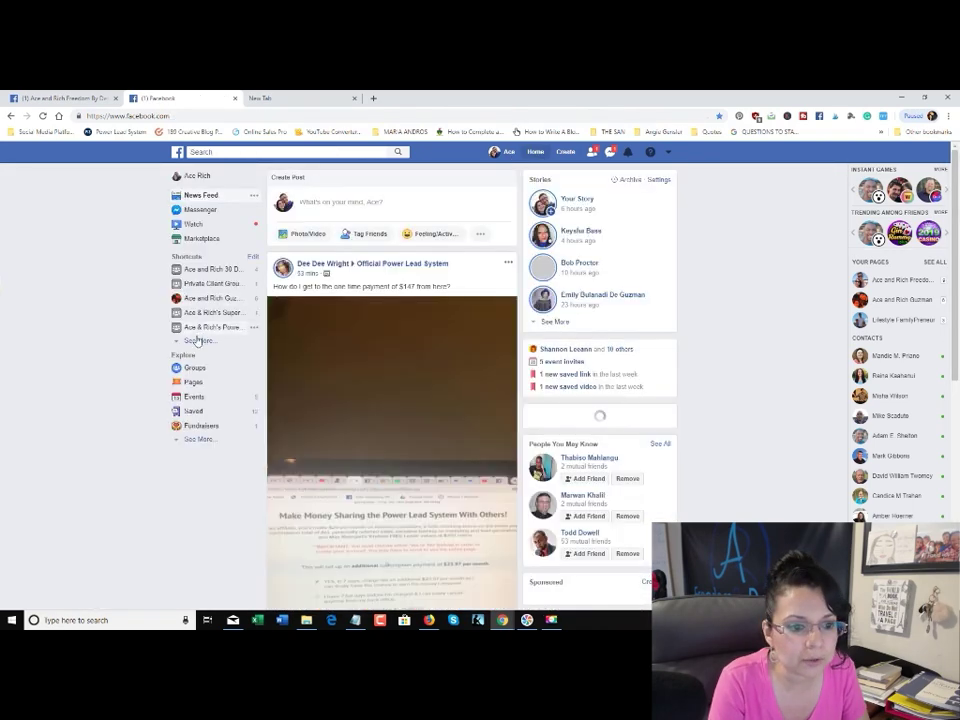
left_click(197, 341)
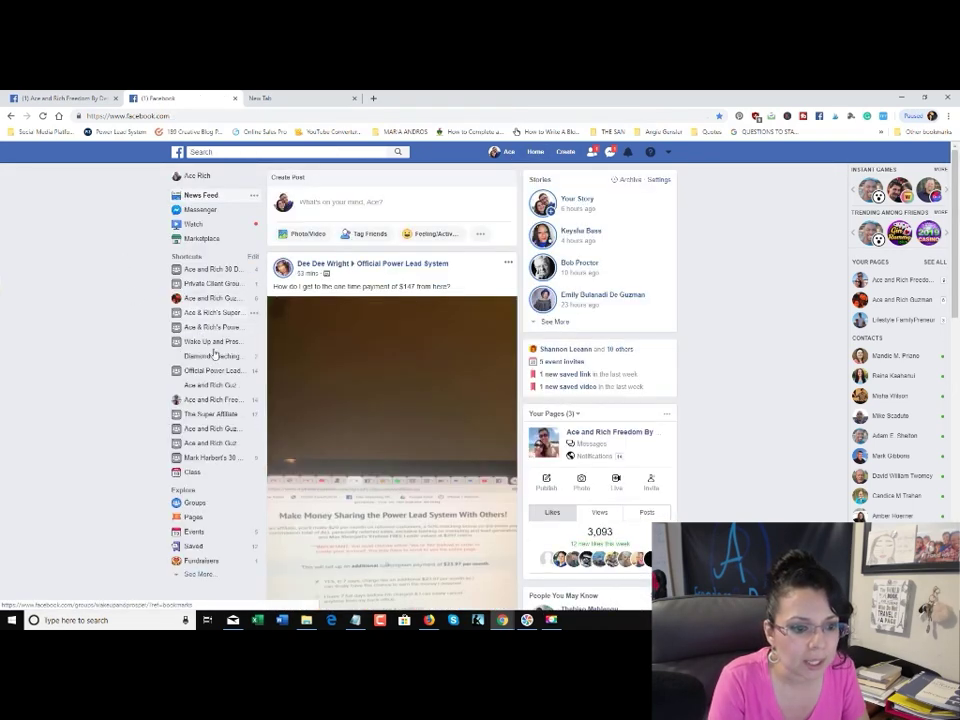
left_click(209, 342)
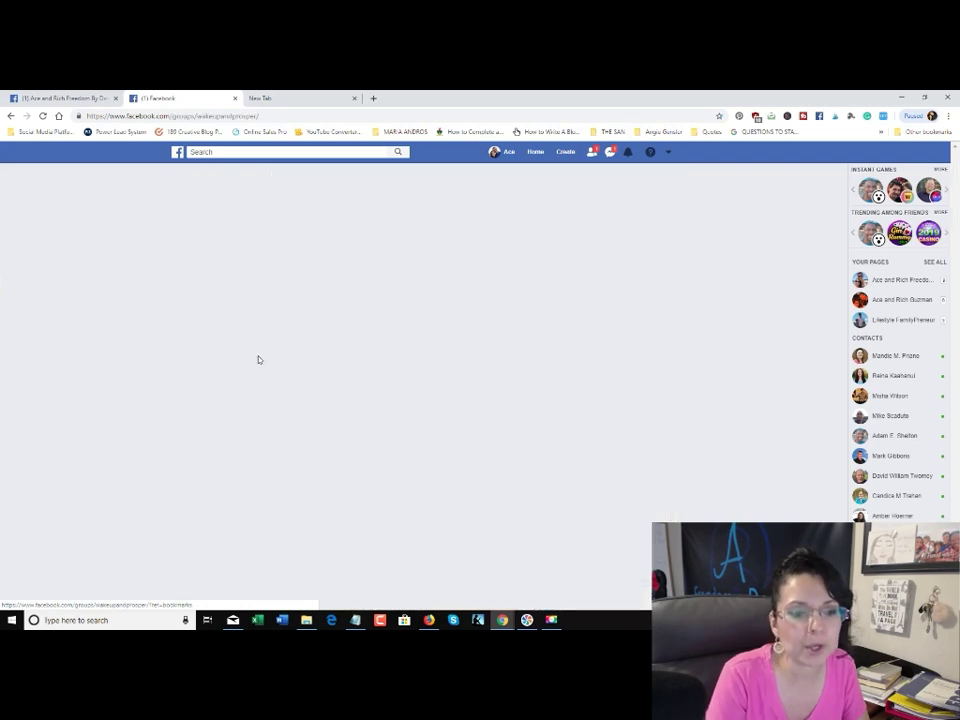
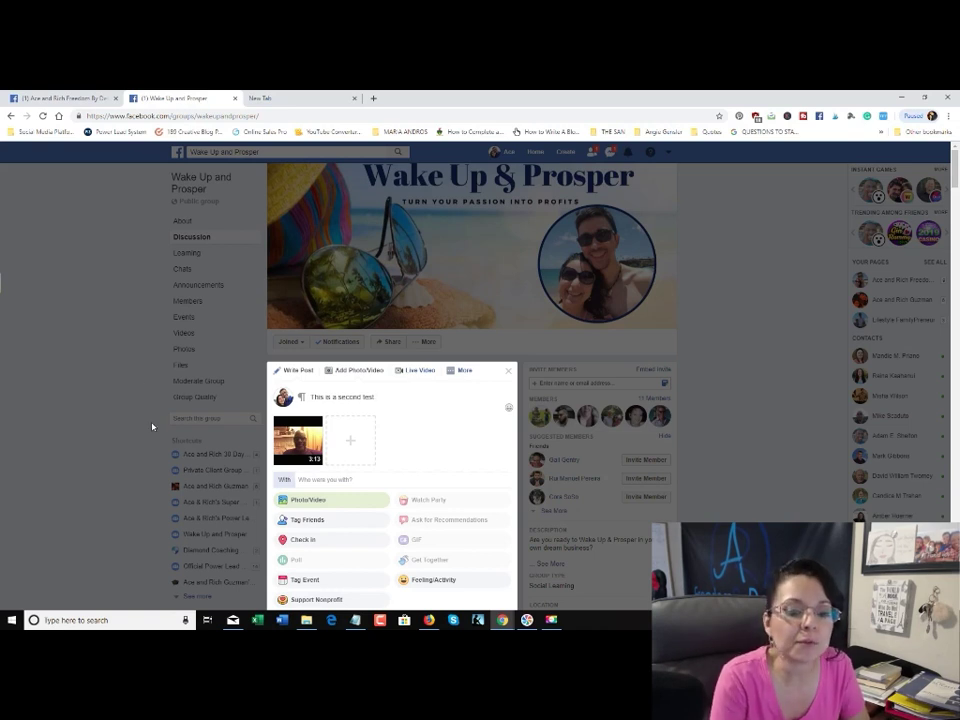
Step: Schedule the group post "This is a second test" with its video for 6/15/2019 at 7:00 PM and dismiss the video processing notice
scroll(415, 455, "down", 1)
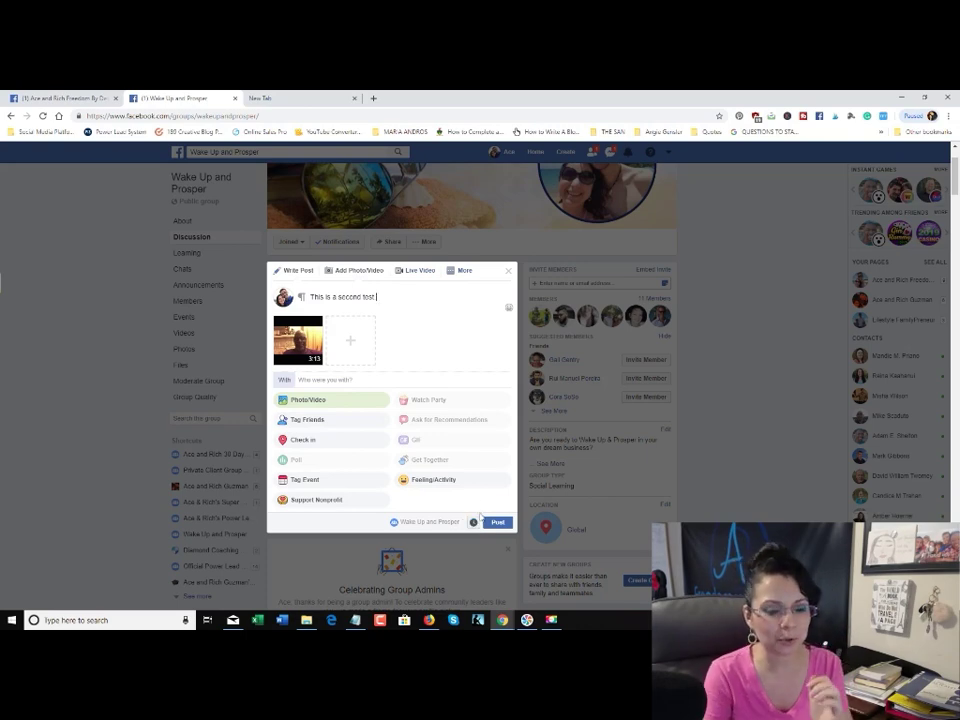
left_click(473, 521)
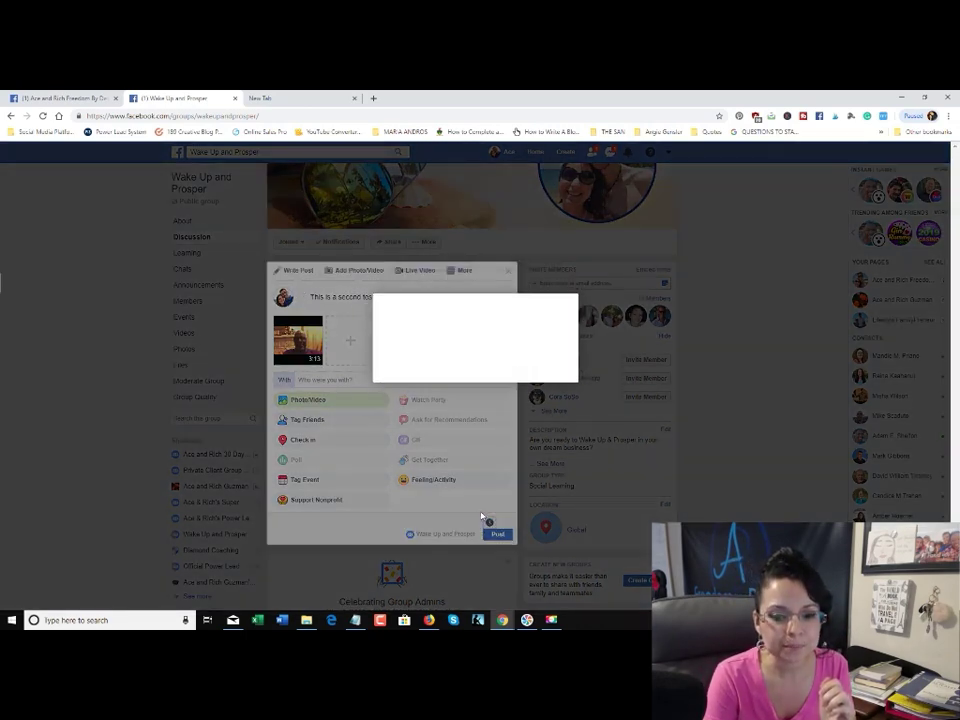
left_click(388, 364)
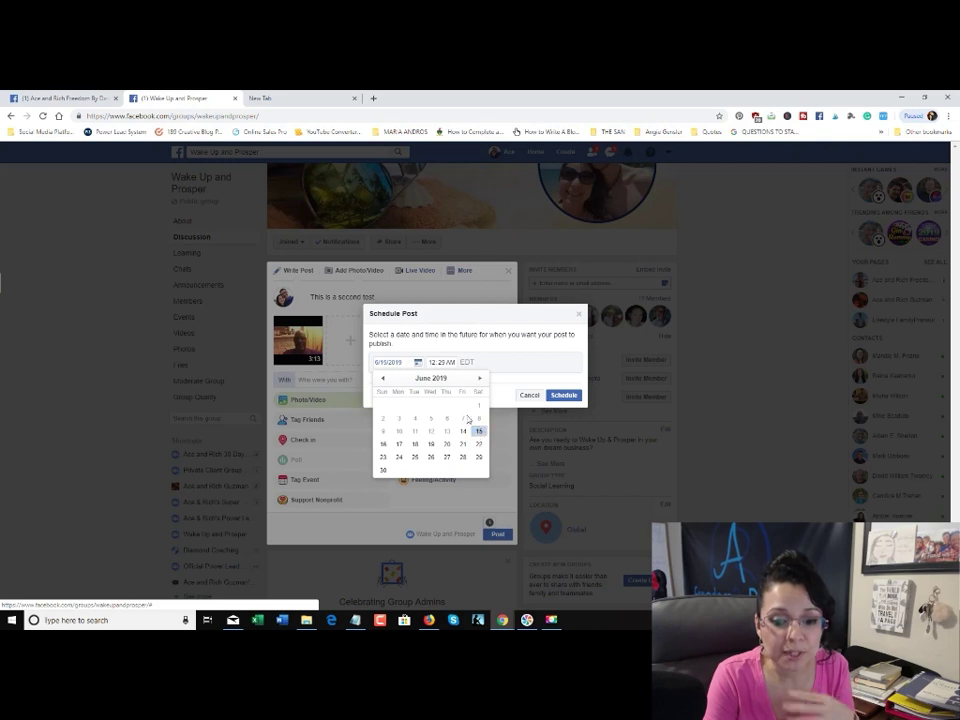
left_click(435, 363)
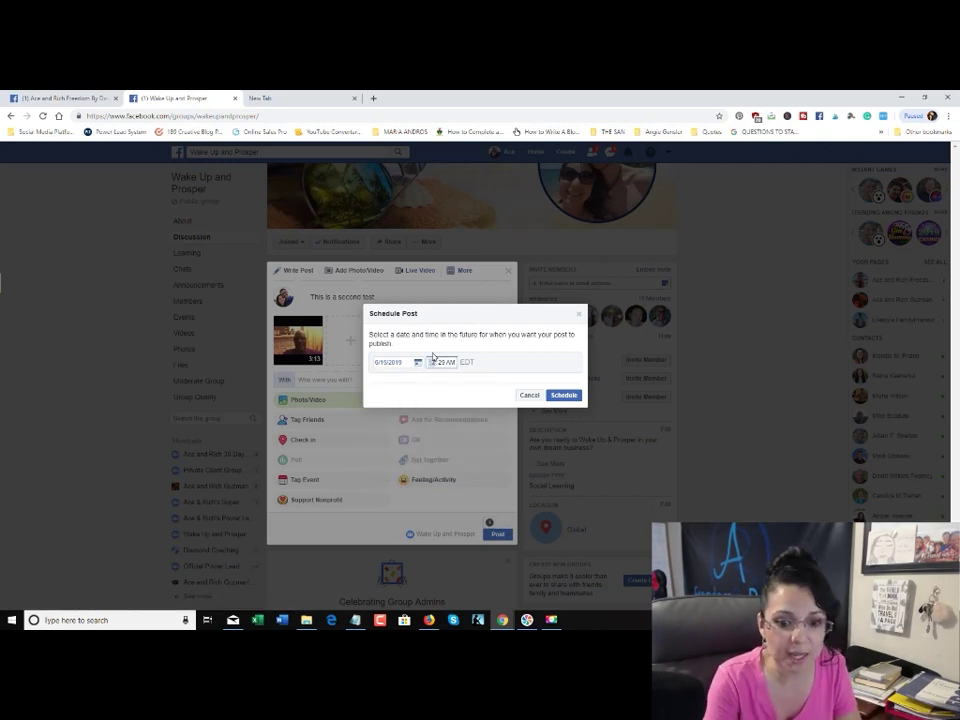
type("7:")
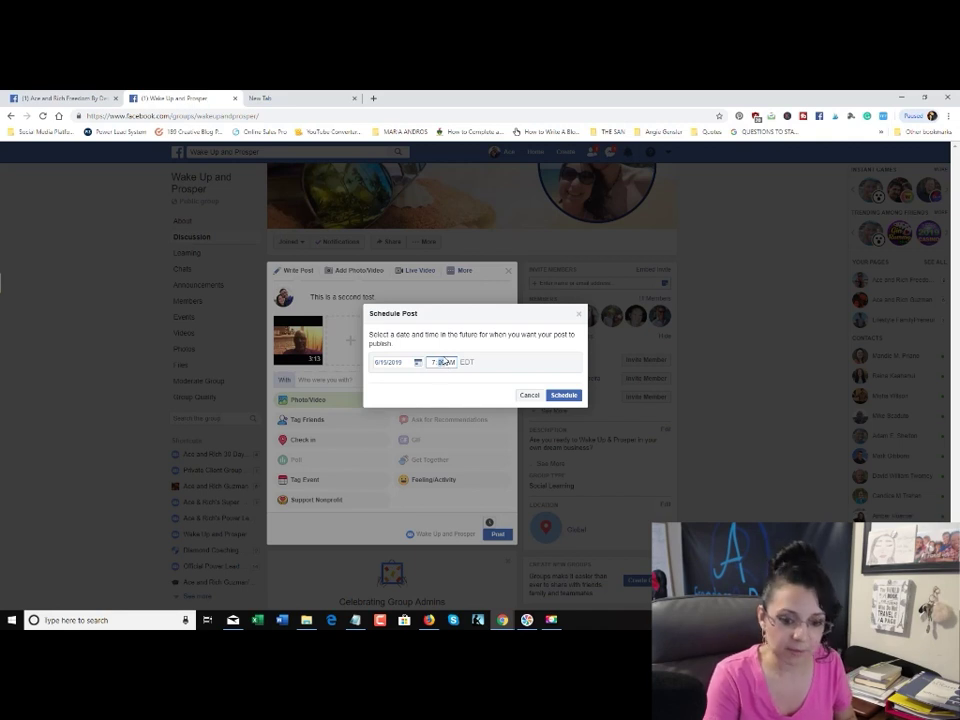
type("00")
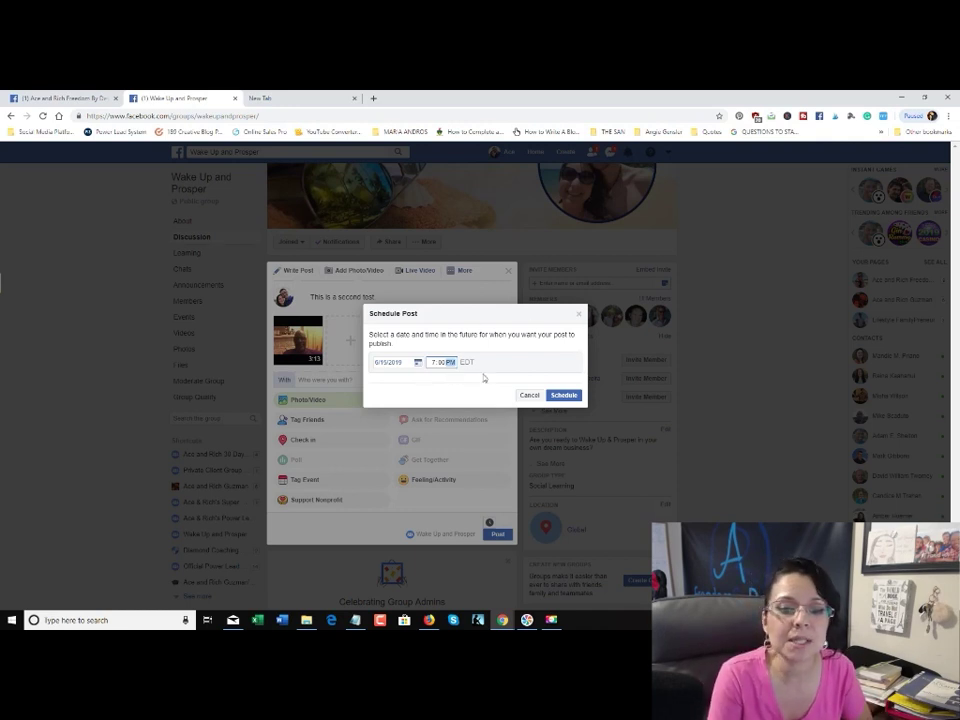
left_click(565, 396)
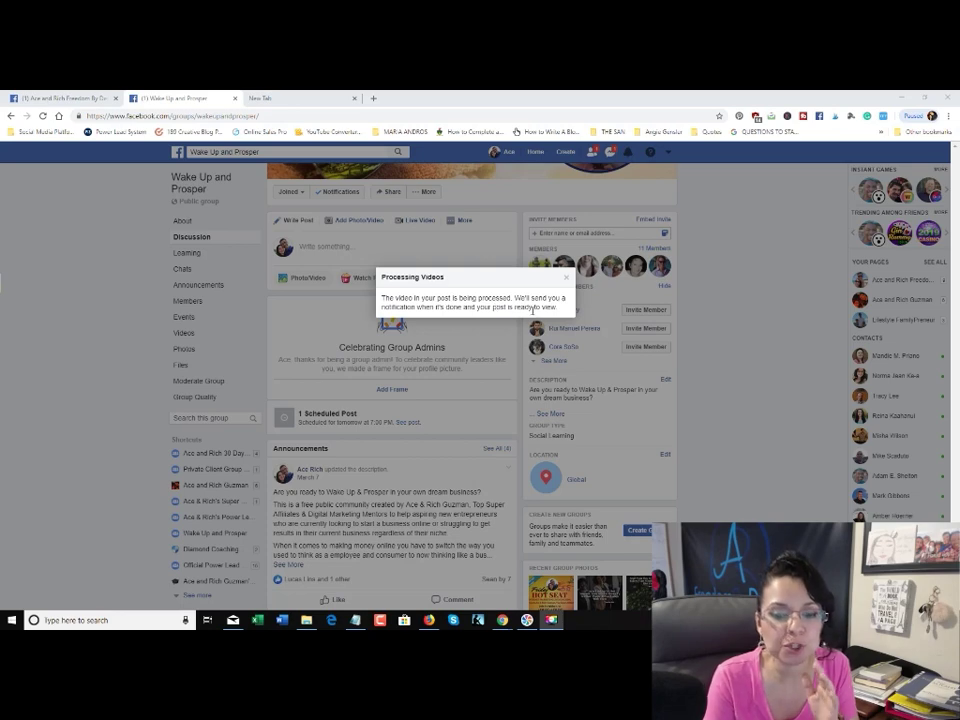
left_click(567, 281)
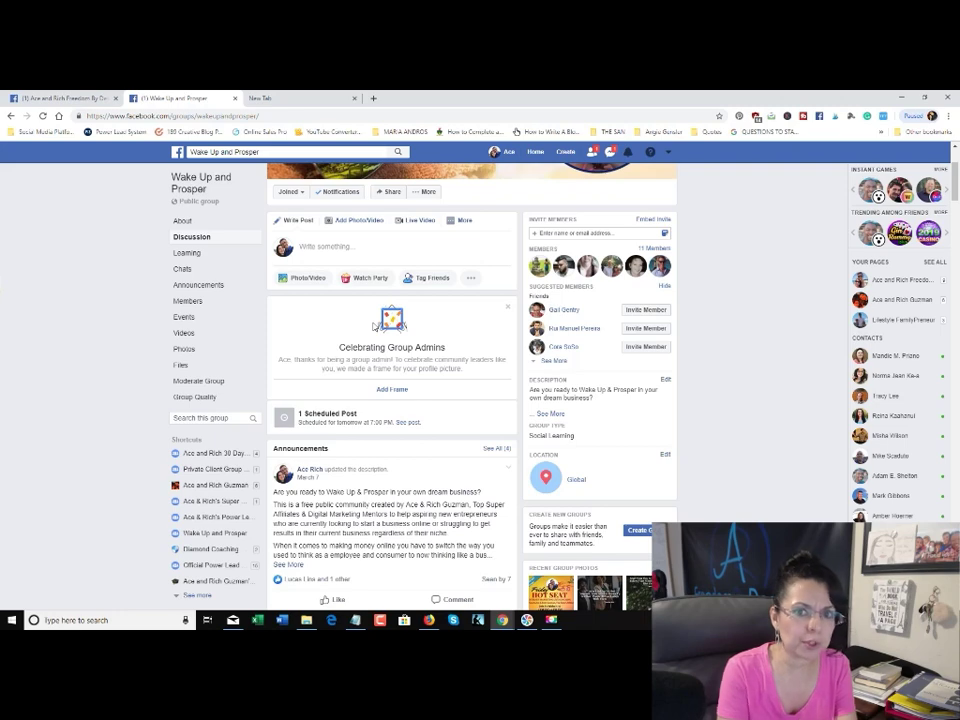
Step: Examine the personal profile's expanded post options, close the composer, and view the business page linked in the profile's intro
left_click(494, 153)
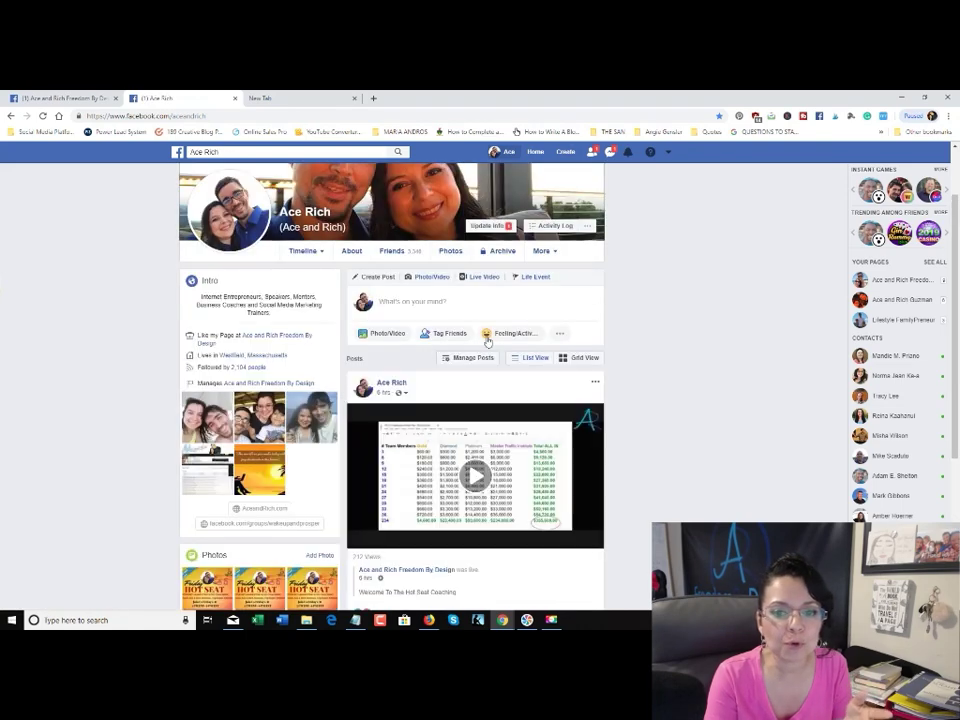
left_click(561, 334)
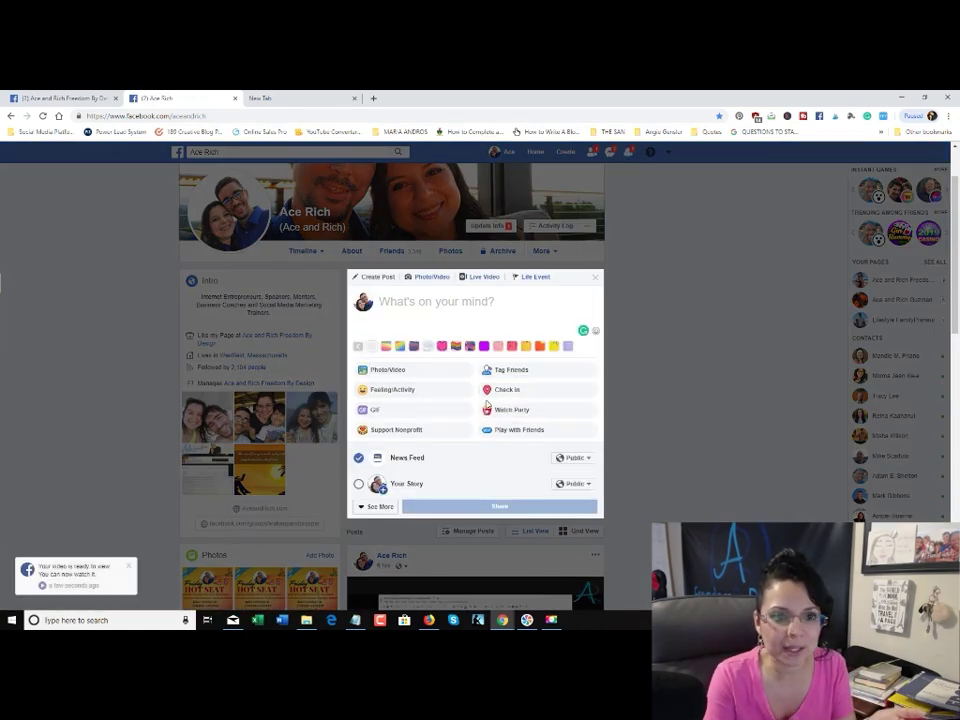
left_click(73, 279)
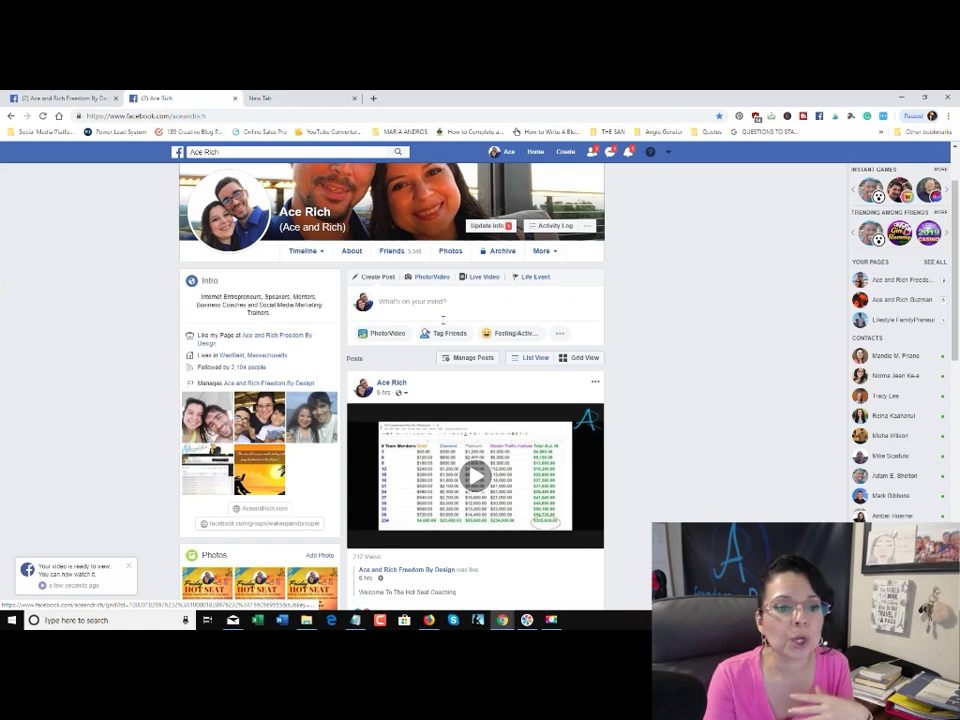
left_click(291, 339)
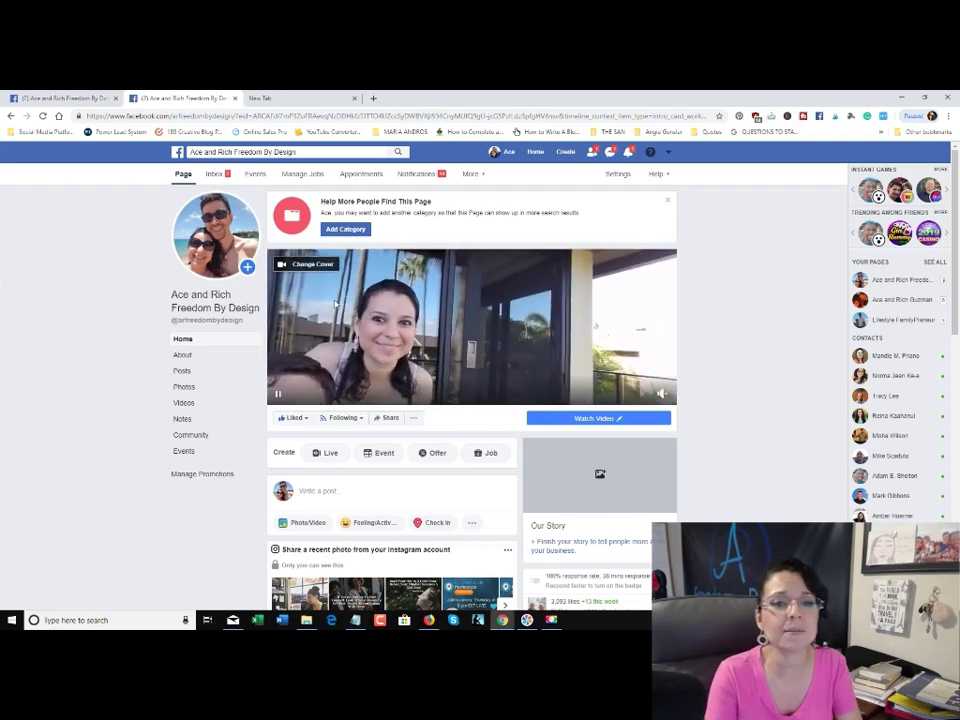
scroll(390, 429, "down", 2)
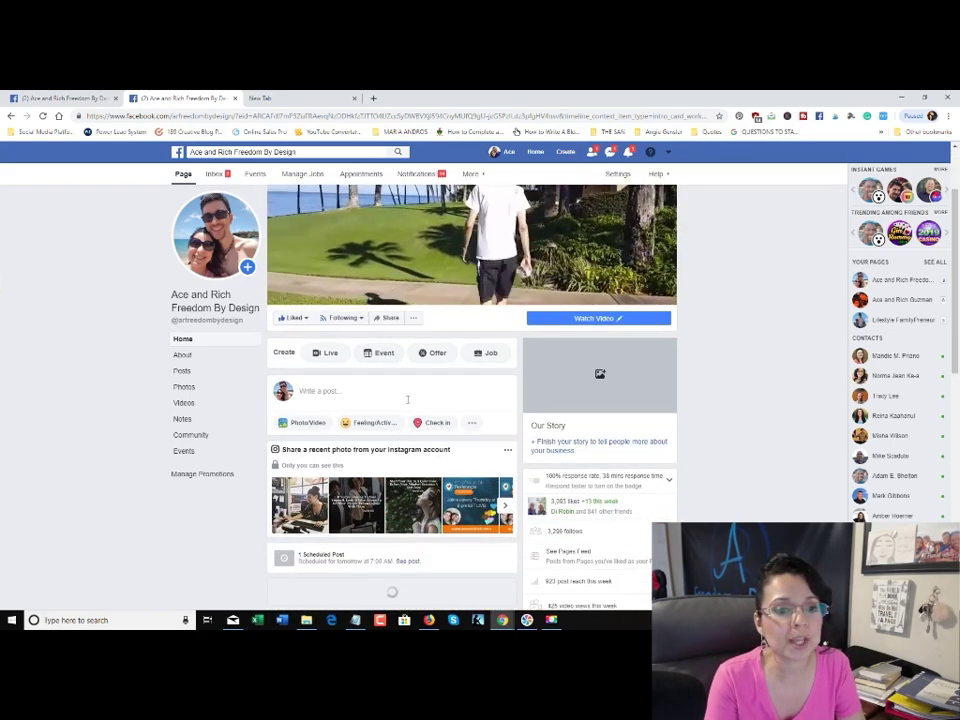
Step: Go back to the Wake Up and Prosper group through the news feed shortcuts and find its scheduled post notice
left_click(537, 155)
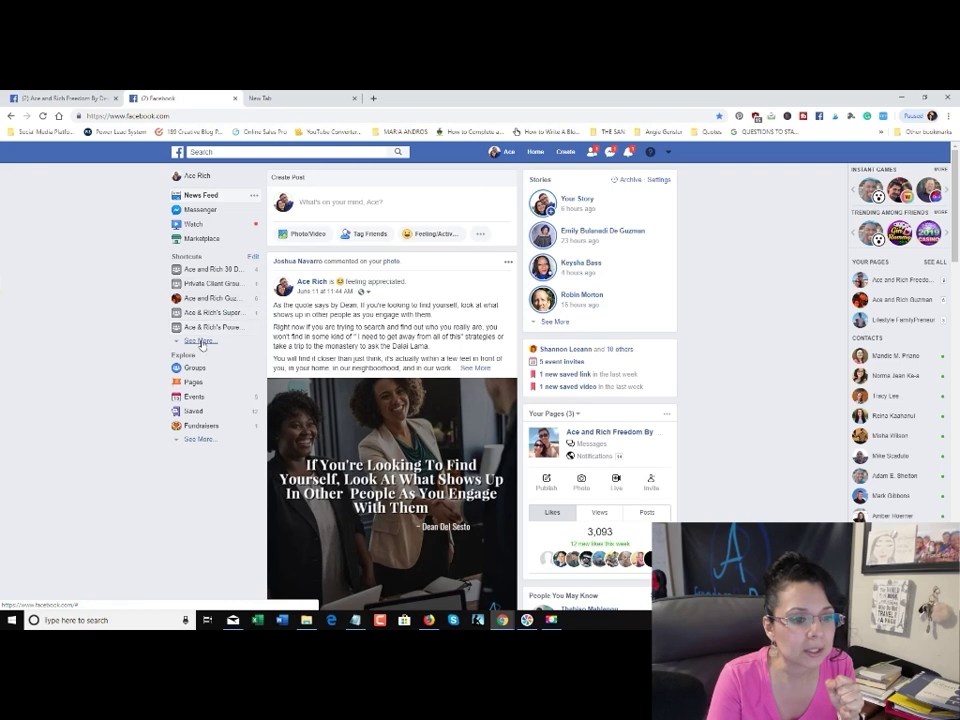
left_click(199, 340)
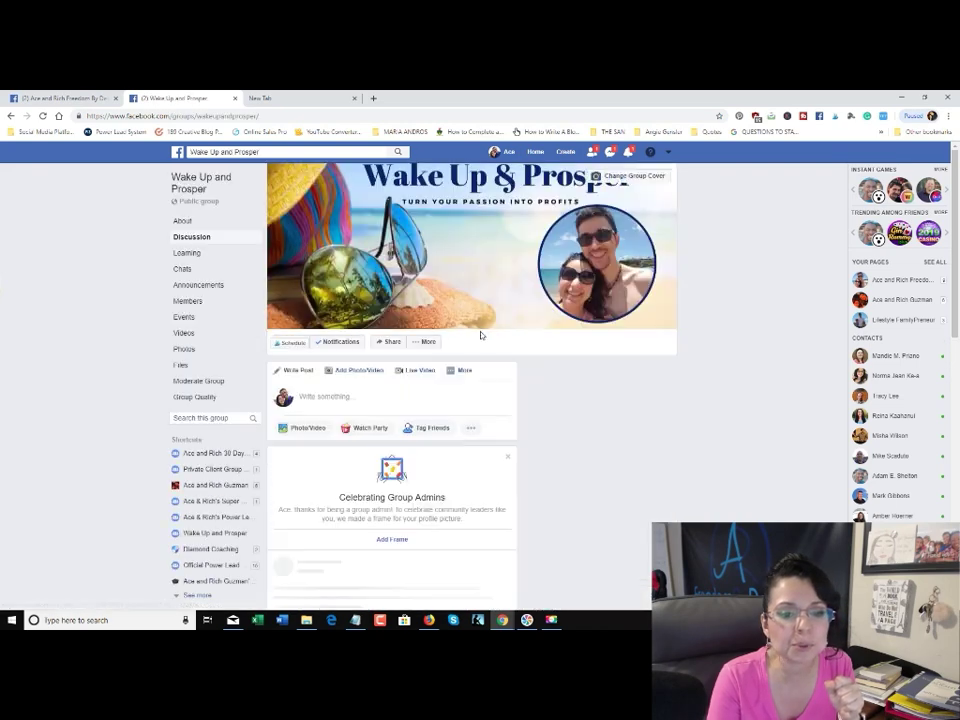
left_click(456, 369)
scroll(323, 432, "down", 3)
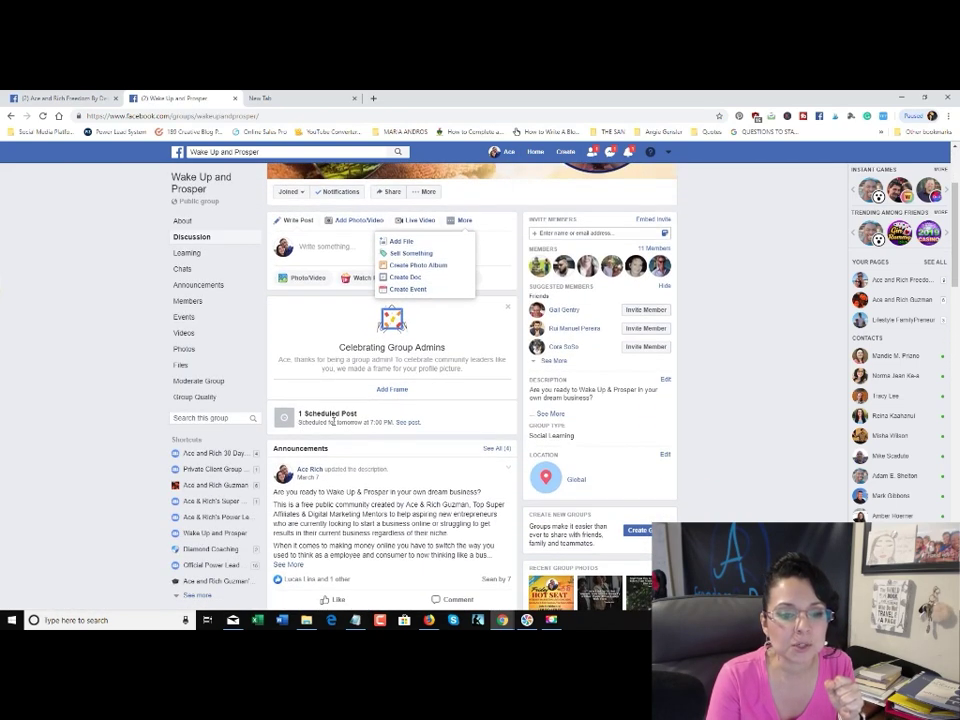
left_click(325, 422)
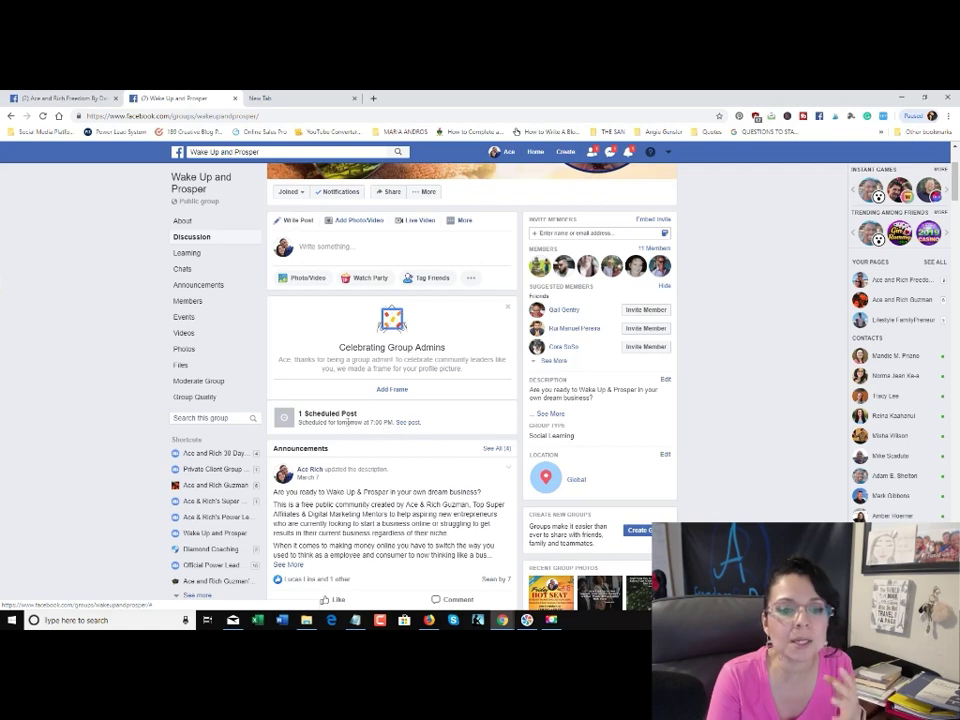
Step: Open the group's scheduled posts and show the management options for the post "This is a second test"
left_click(409, 423)
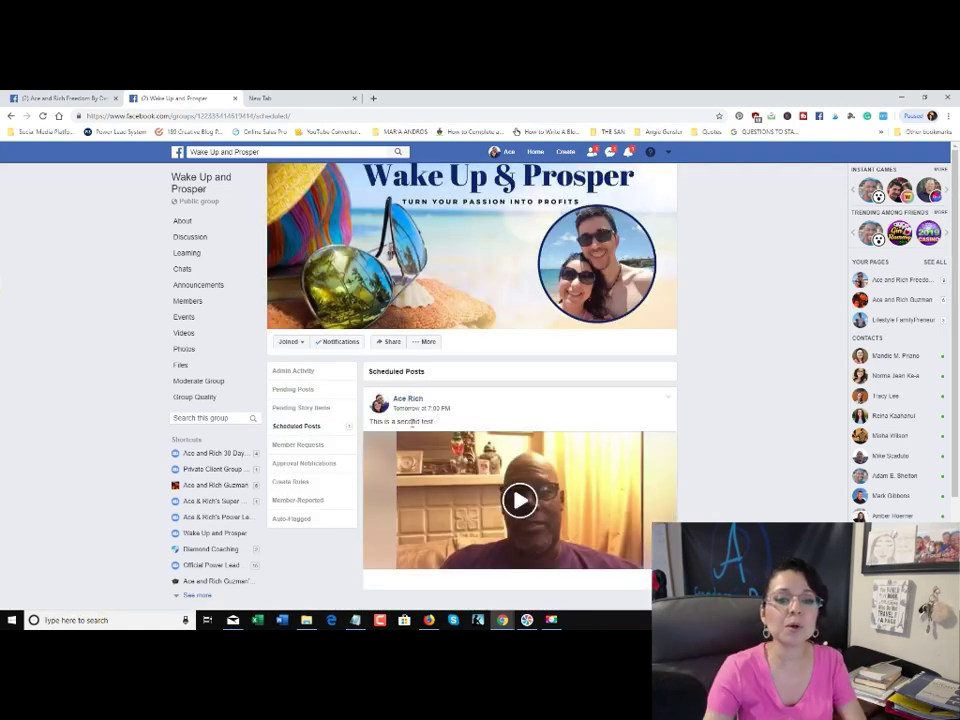
scroll(585, 399, "down", 1)
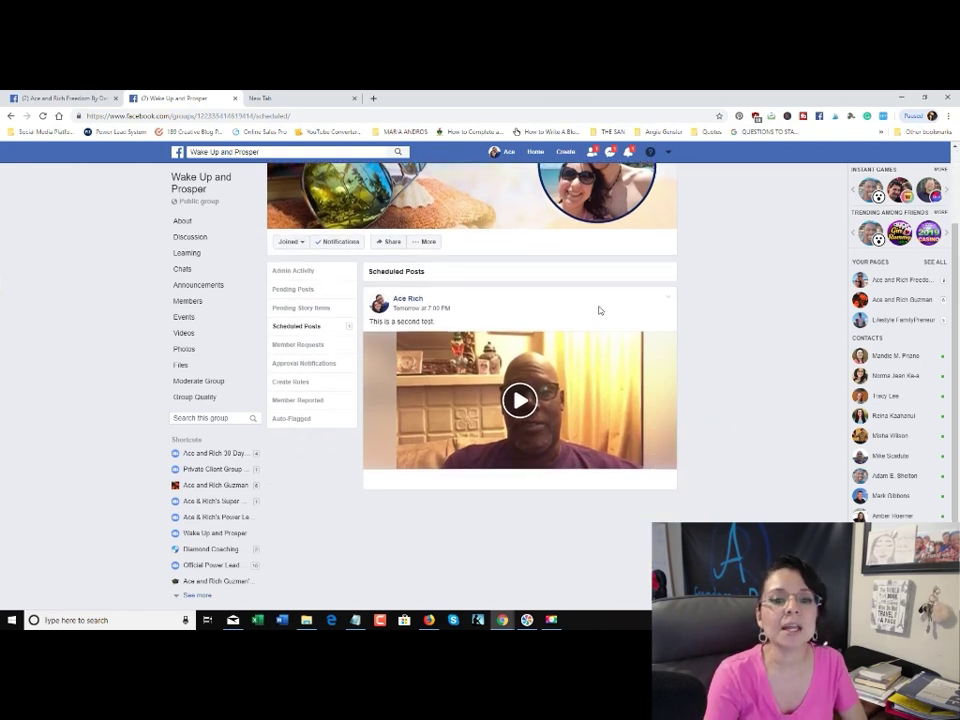
left_click(668, 301)
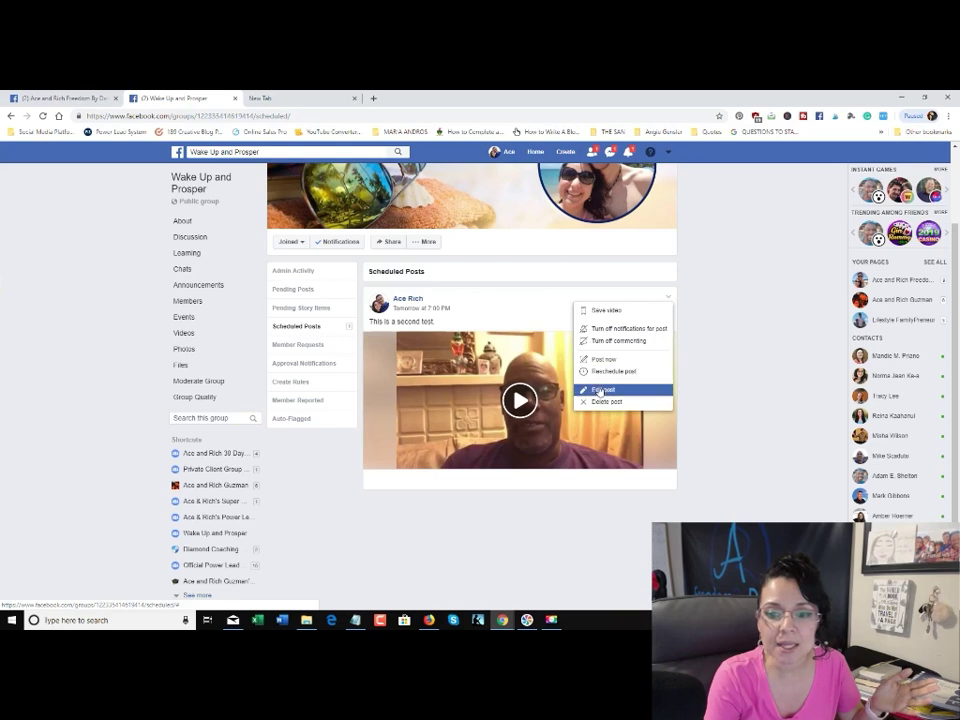